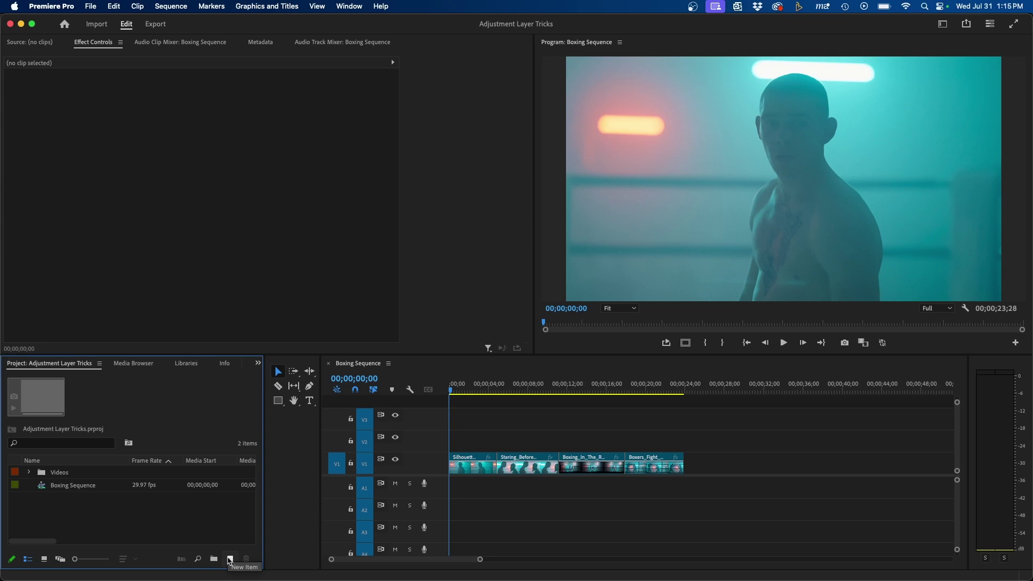
# - Create a new 1920×1080 adjustment layer from the Project panel
pyautogui.click(230, 560)
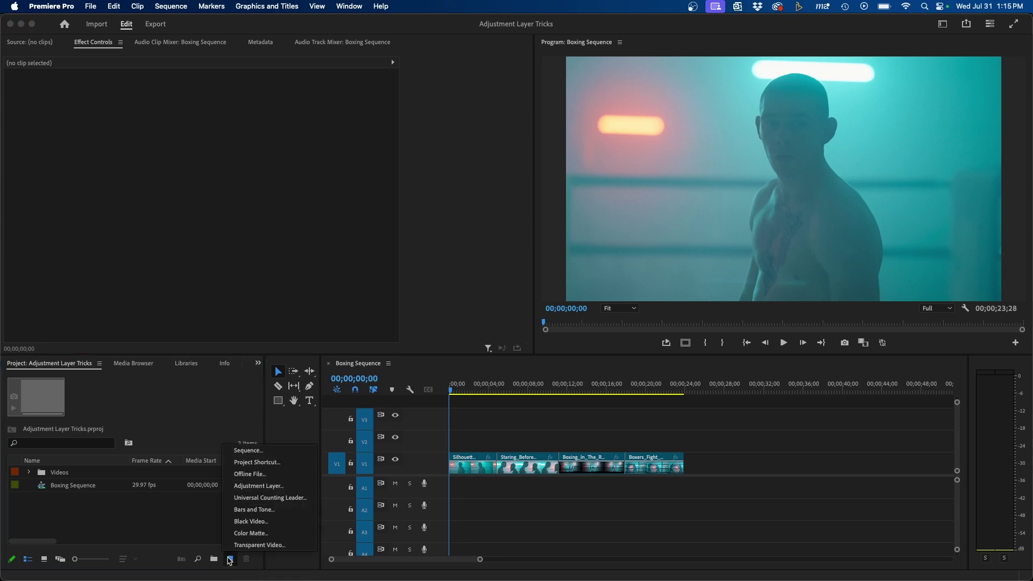
pyautogui.click(258, 487)
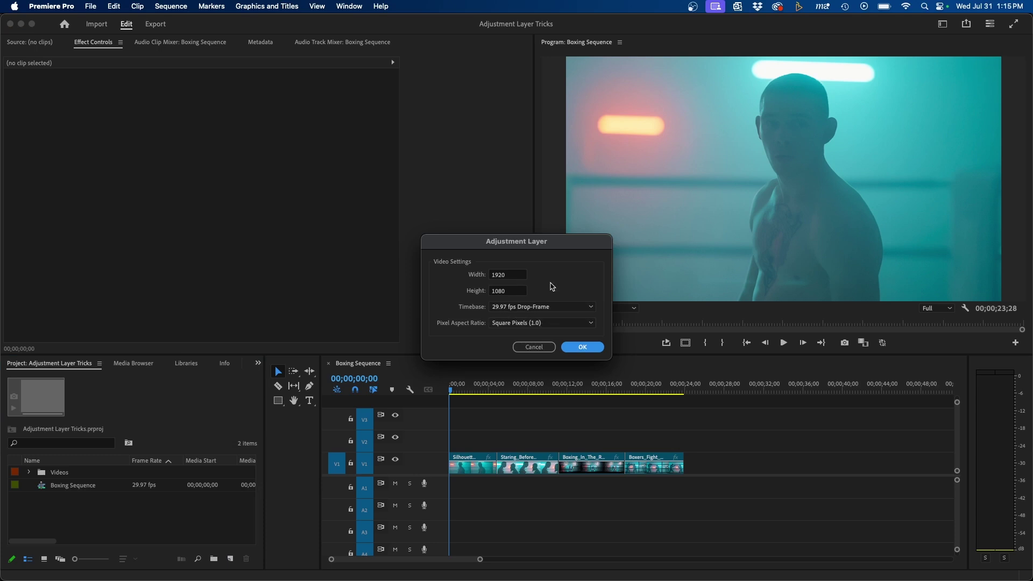
pyautogui.click(578, 345)
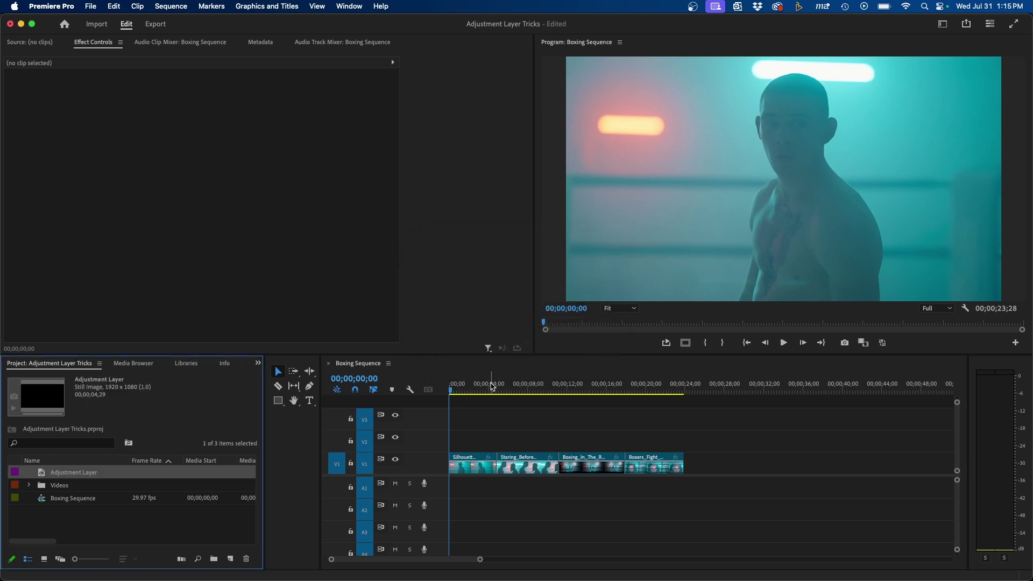
# - Lay the adjustment layer on V2 across all four boxing clips and inspect each clip
pyautogui.moveTo(48, 479); pyautogui.dragTo(685, 428)
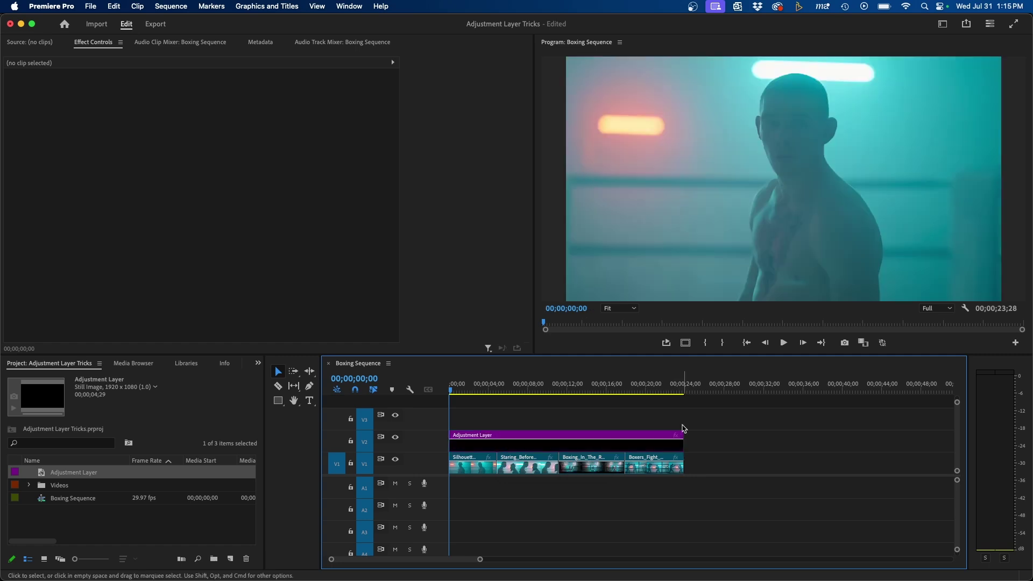
pyautogui.click(496, 446)
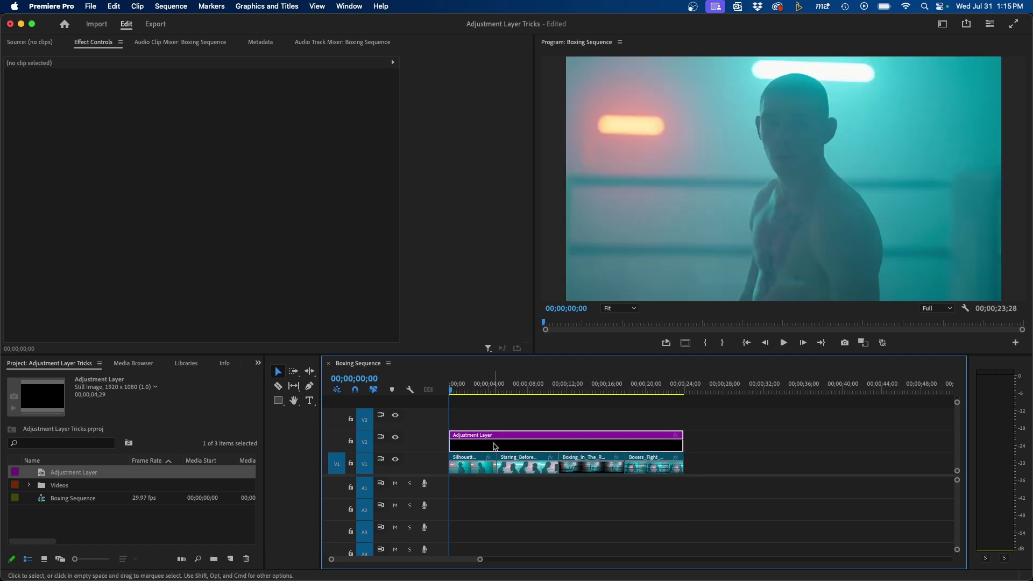
pyautogui.click(484, 467)
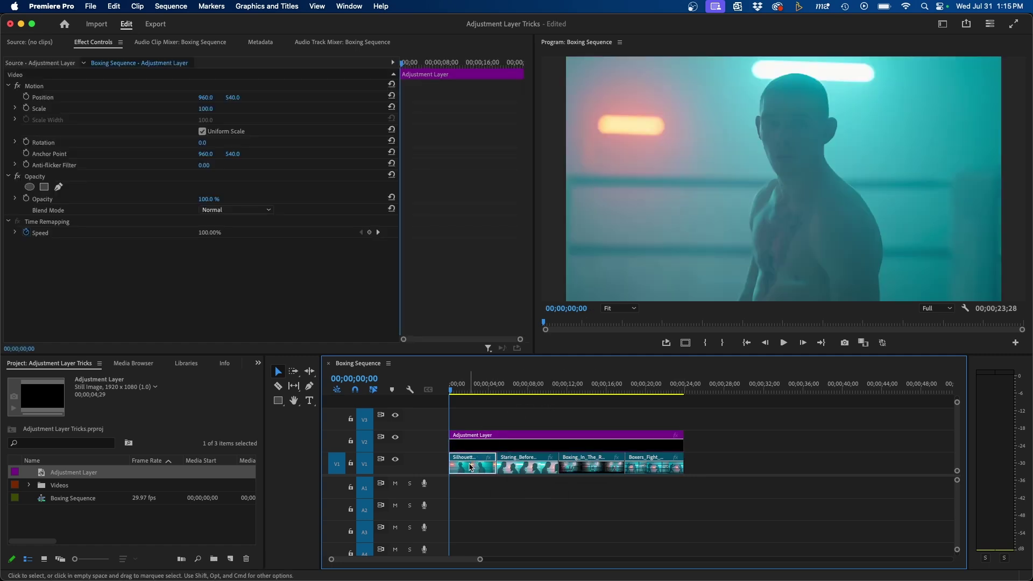
pyautogui.click(549, 468)
pyautogui.click(596, 468)
pyautogui.click(640, 470)
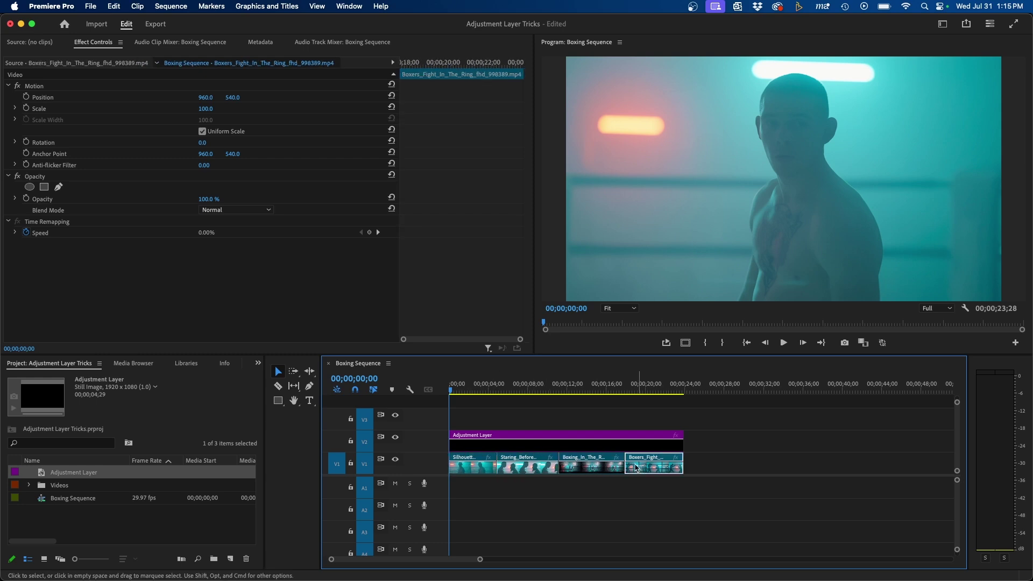
pyautogui.click(524, 445)
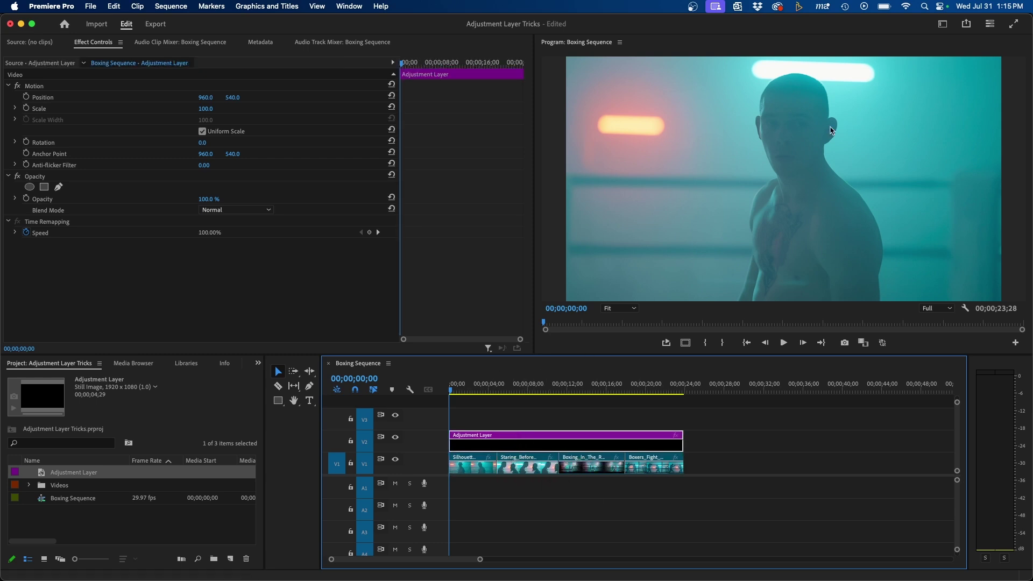
# - In the Color workspace, set the adjustment layer's Lumetri Creative look to SL BLUE STEEL
pyautogui.click(941, 25)
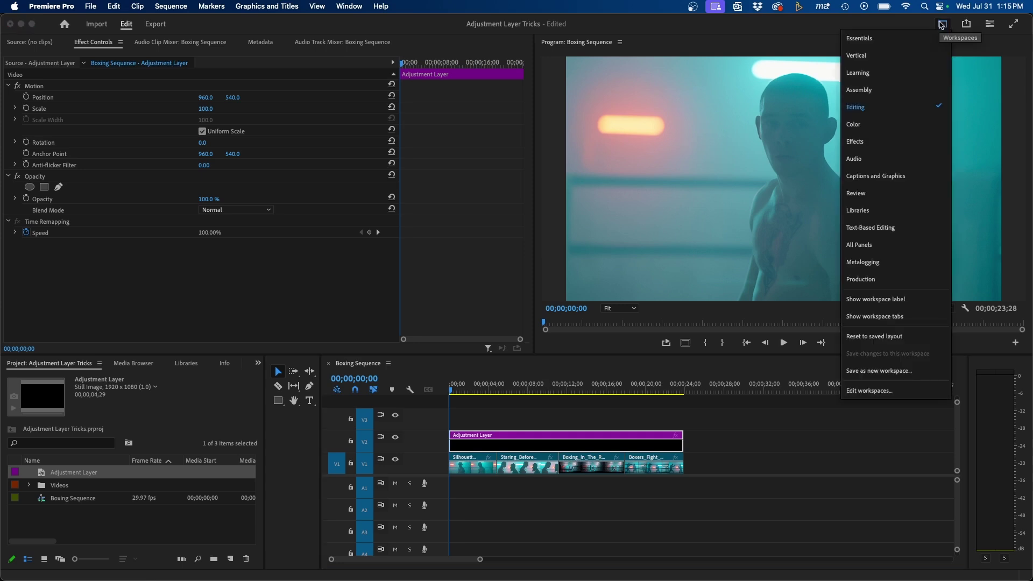
pyautogui.click(880, 125)
pyautogui.click(837, 146)
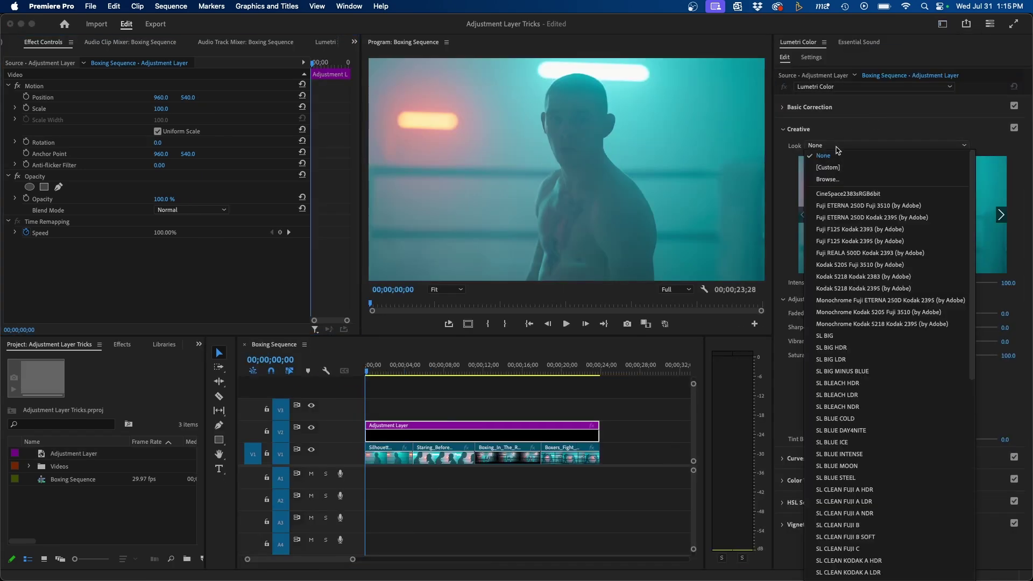
pyautogui.click(858, 479)
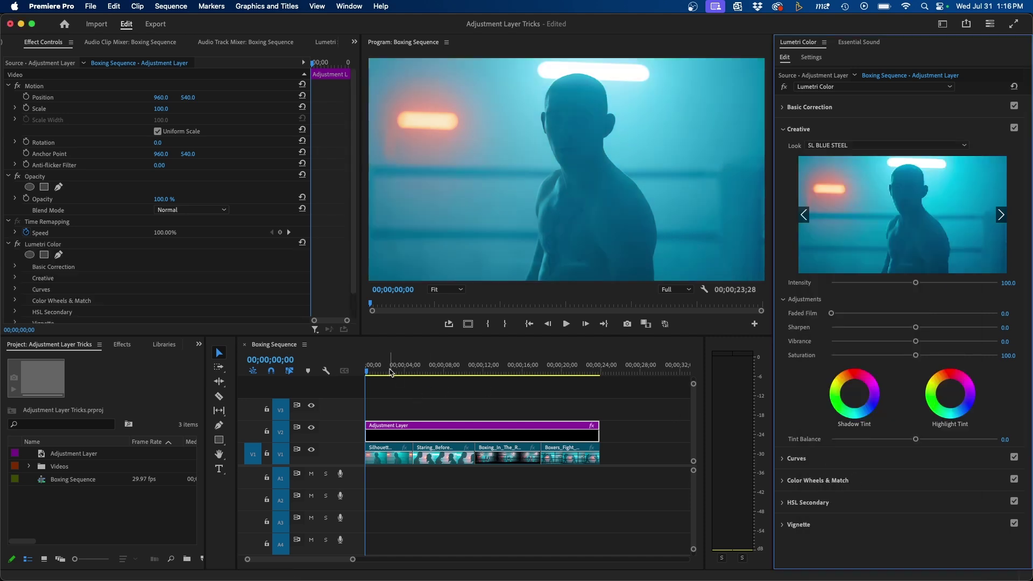
# - Scrub the sequence, confirming the blue look sits only on the adjustment layer, not the clips
pyautogui.moveTo(394, 370); pyautogui.dragTo(504, 371)
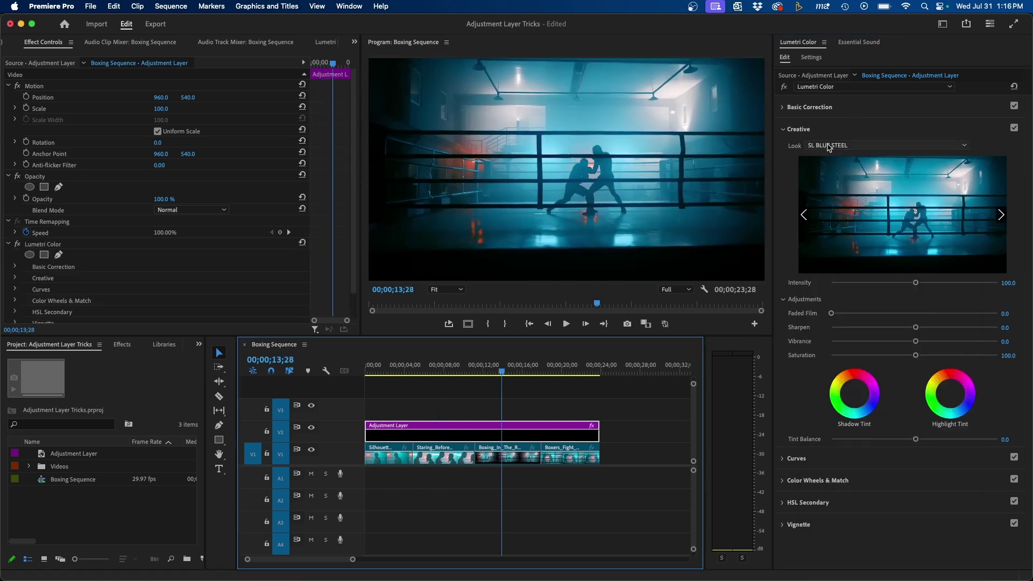
pyautogui.click(563, 457)
pyautogui.click(516, 459)
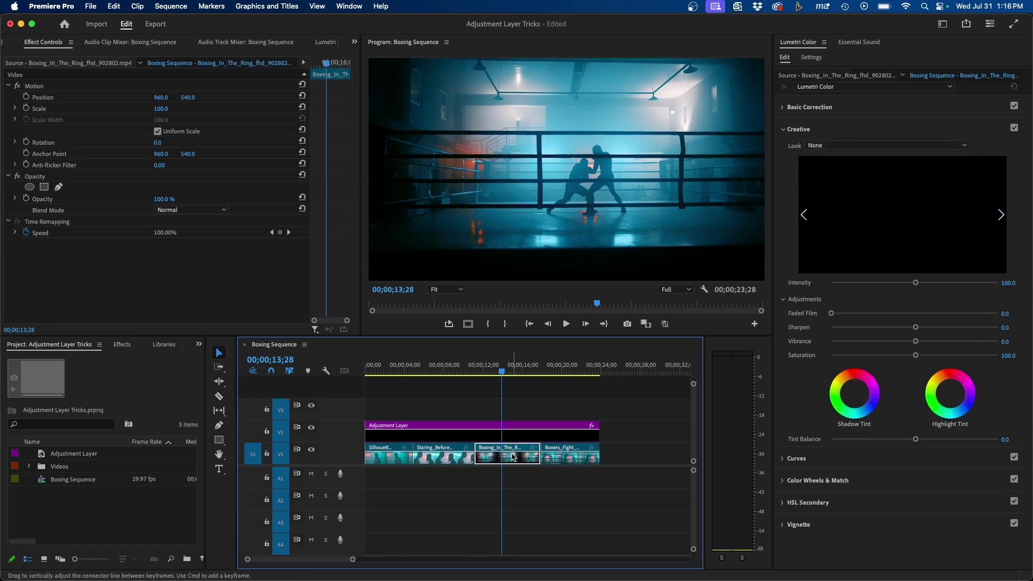
pyautogui.click(490, 429)
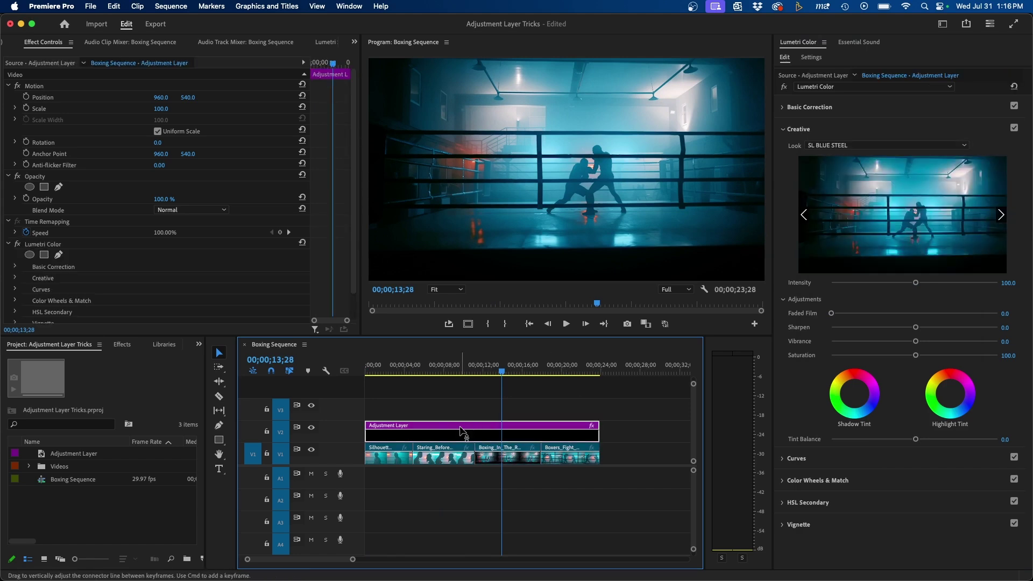
pyautogui.moveTo(446, 366); pyautogui.dragTo(559, 369)
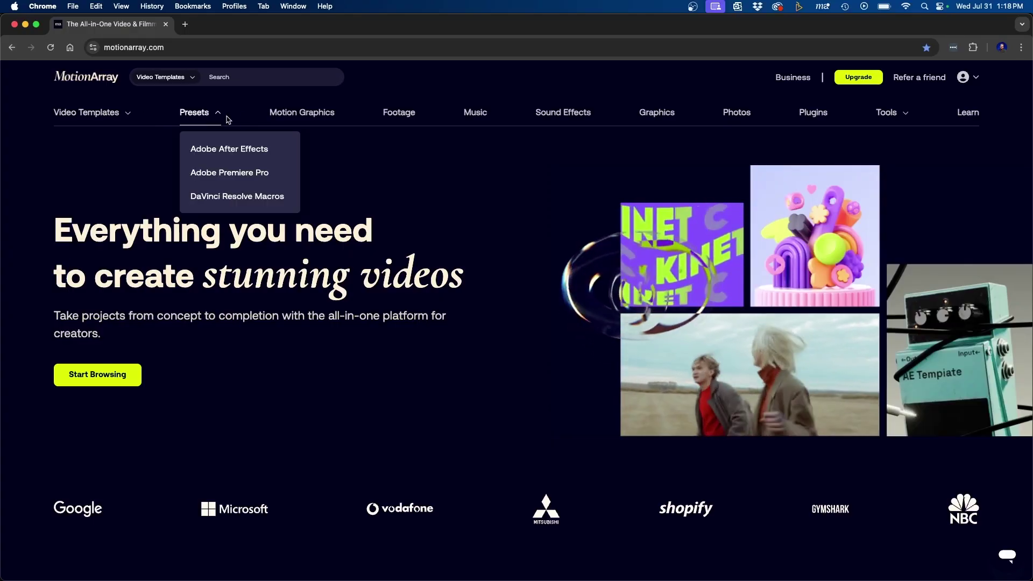
# - Browse Motion Array's Footage and Music pages, then scroll through the featured plugins
pyautogui.click(397, 114)
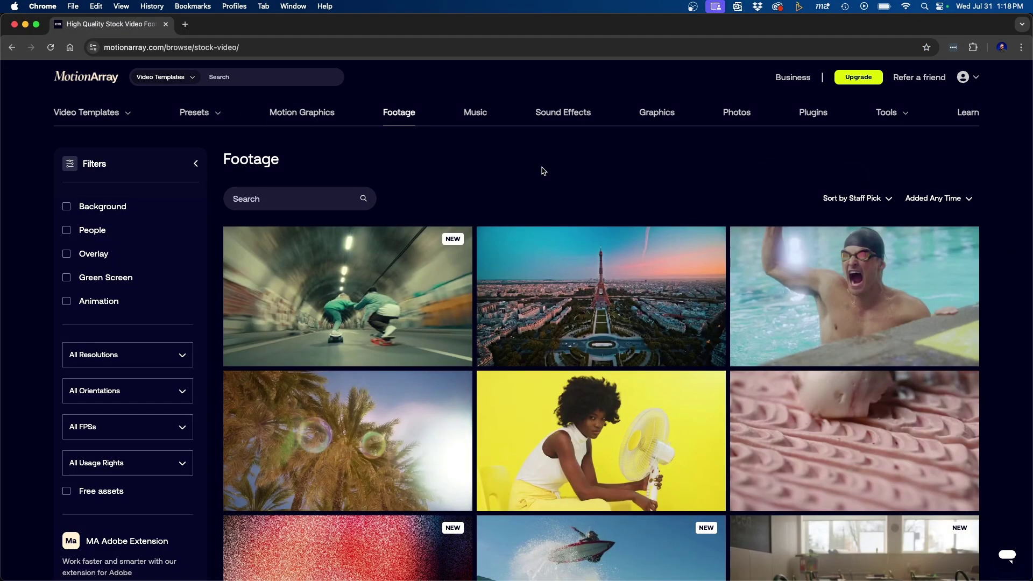
pyautogui.click(476, 116)
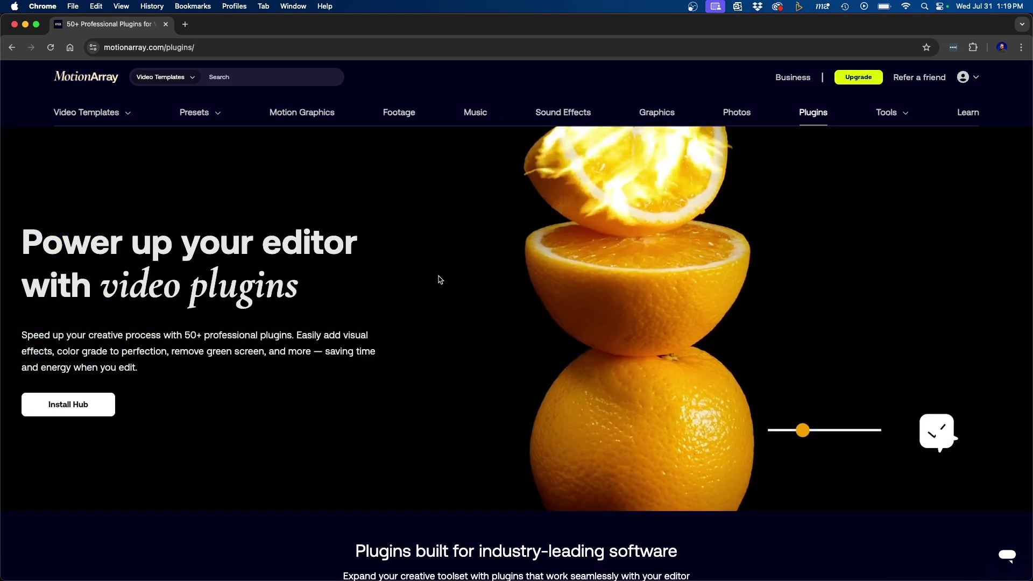
pyautogui.scroll(-10, 441, 280)
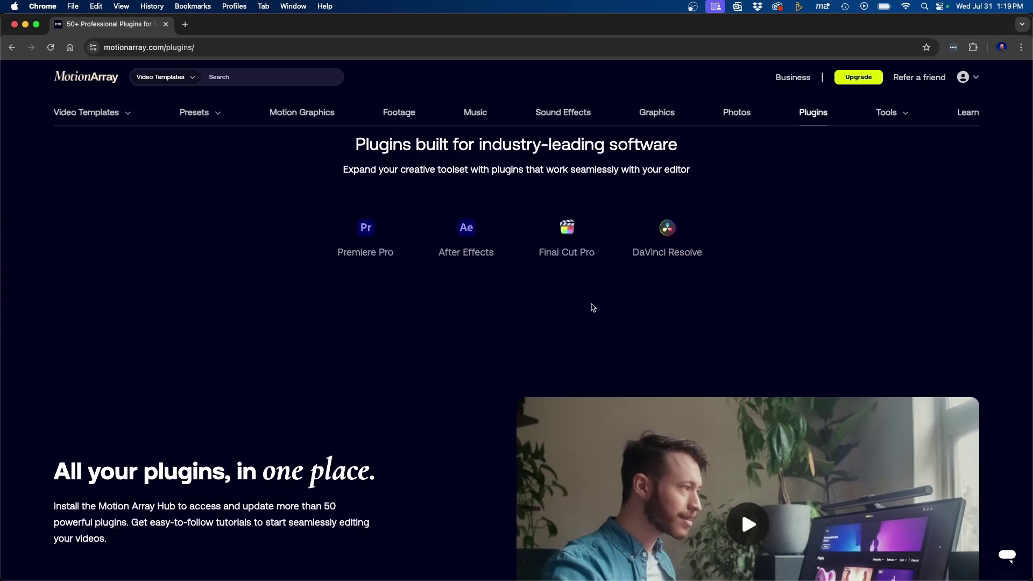
pyautogui.scroll(-6, 593, 308)
pyautogui.scroll(-5, 391, 361)
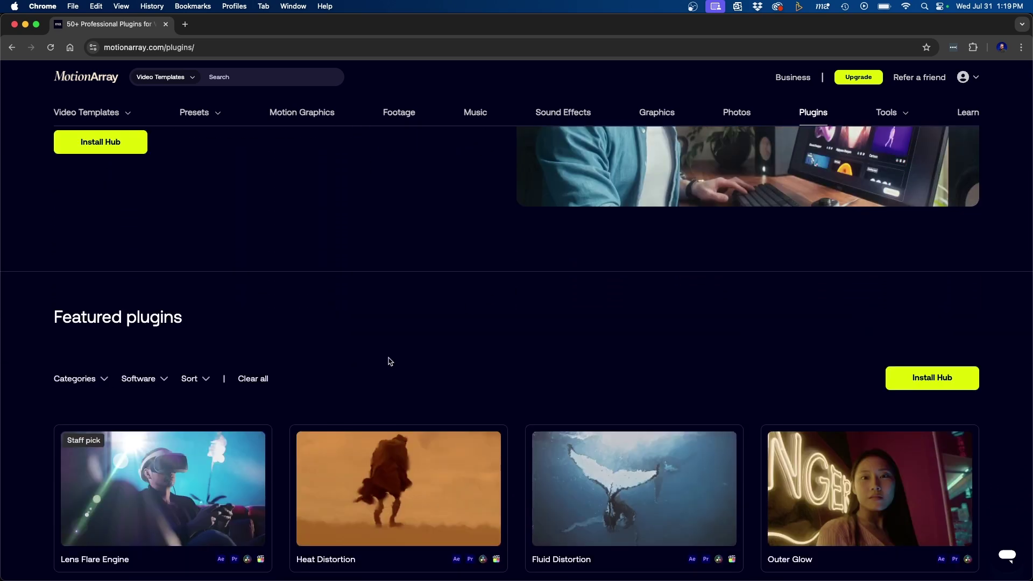
pyautogui.scroll(-6, 390, 361)
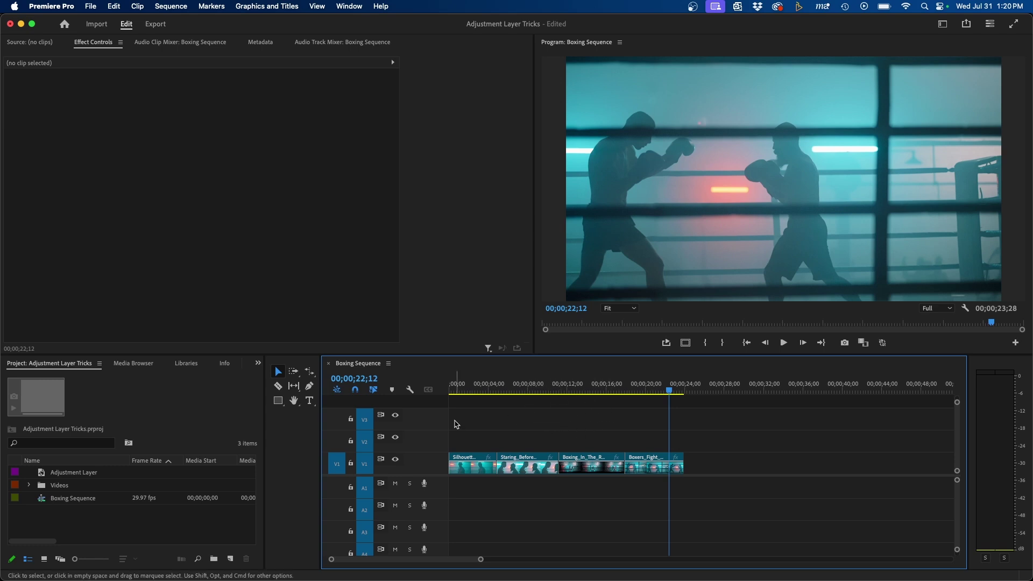
# - Place a fresh adjustment layer on V2 and apply MA - Grunge Film Damage to it
pyautogui.moveTo(93, 474); pyautogui.dragTo(687, 443)
pyautogui.click(622, 441)
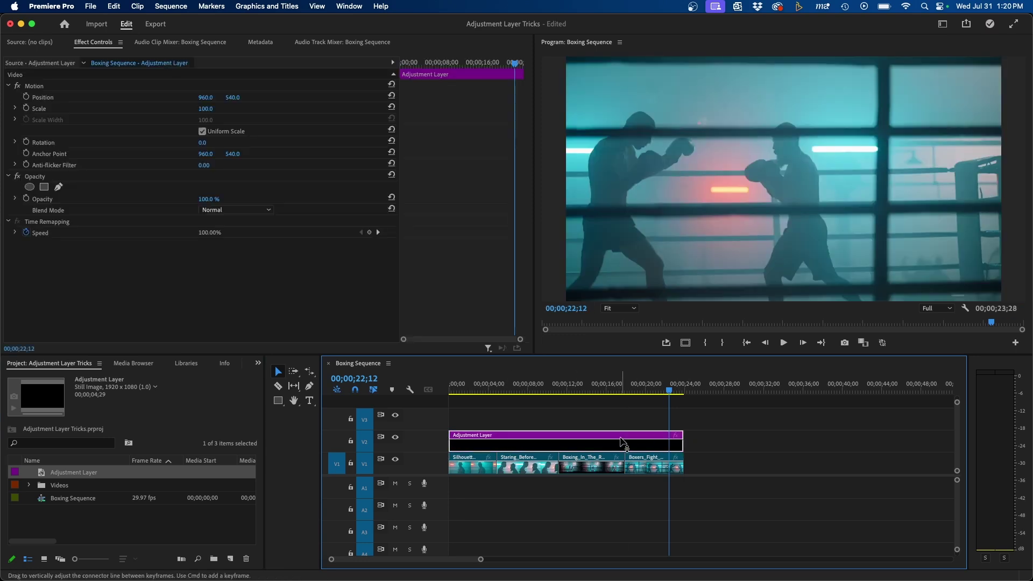
pyautogui.click(257, 363)
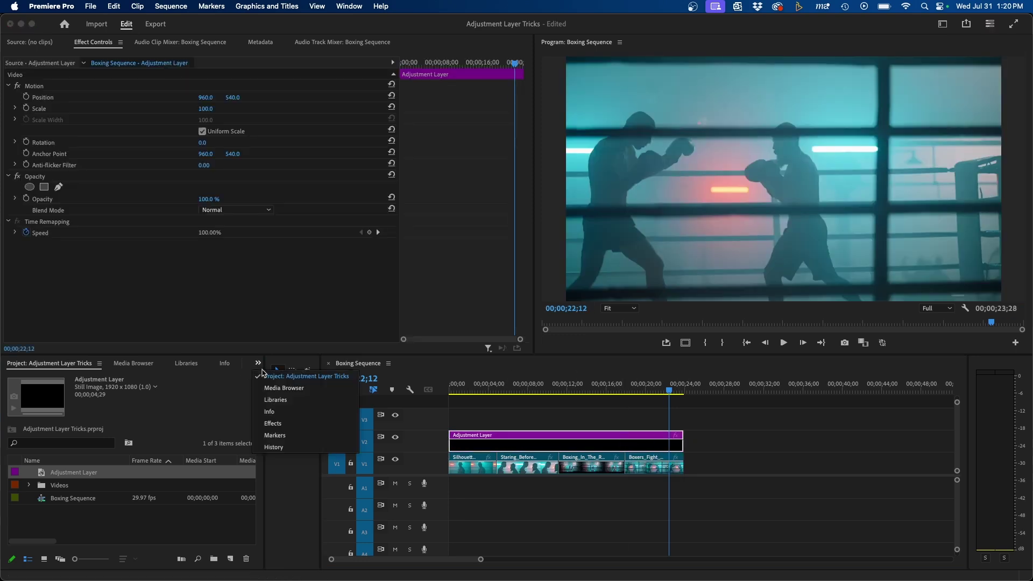
pyautogui.click(282, 423)
pyautogui.click(8, 435)
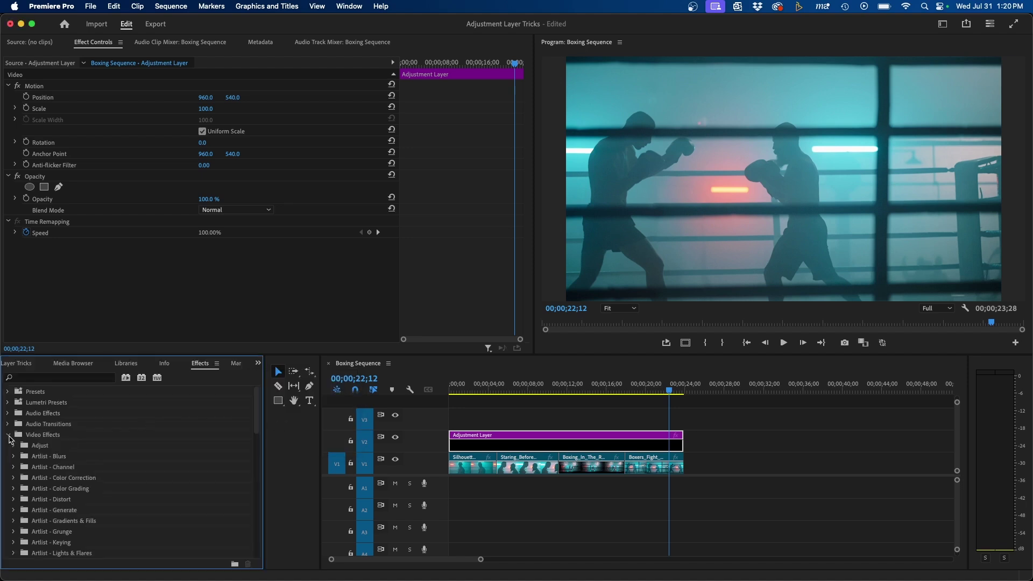
pyautogui.scroll(-10, 105, 479)
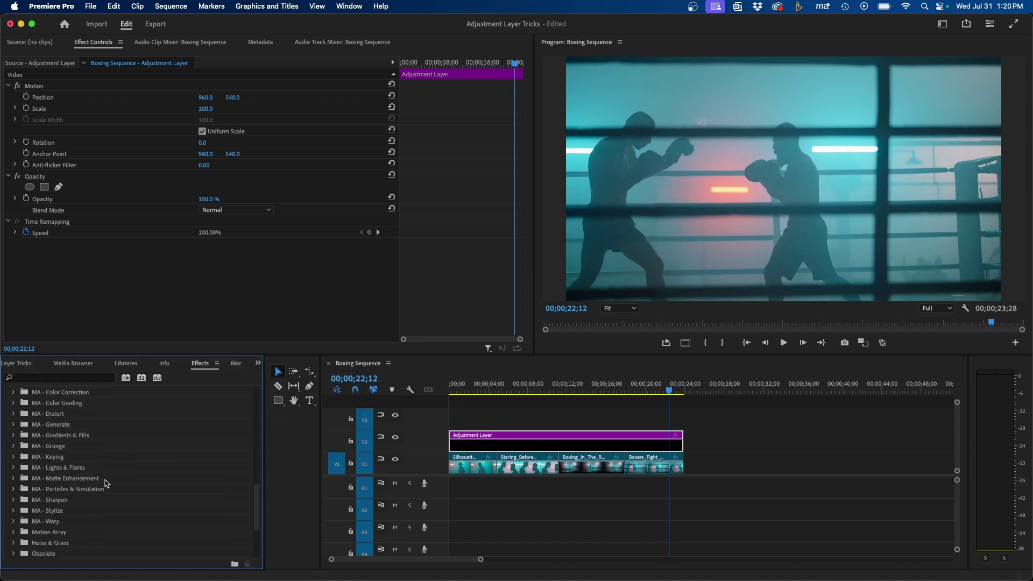
pyautogui.click(52, 447)
pyautogui.click(14, 446)
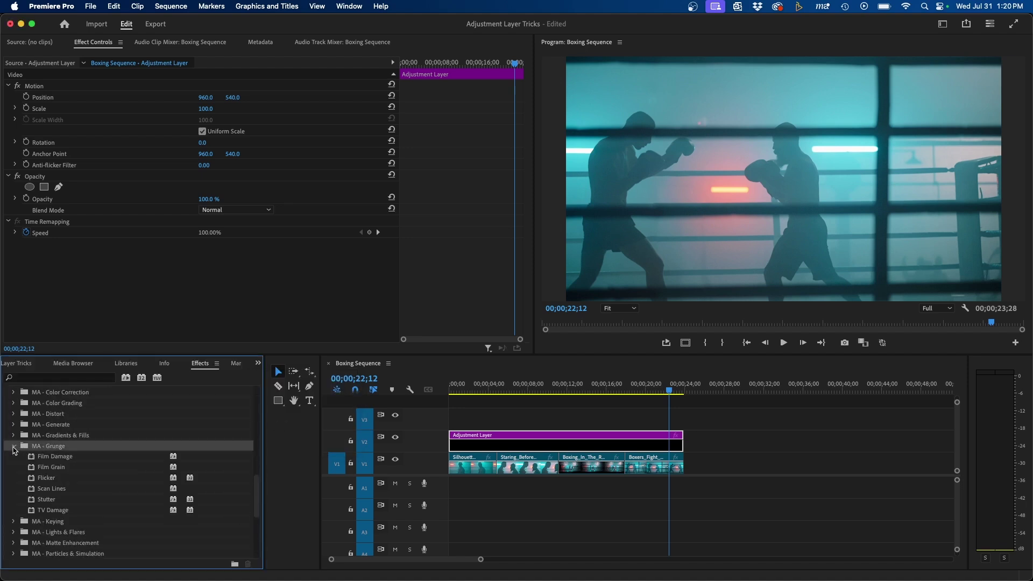
pyautogui.moveTo(64, 458); pyautogui.dragTo(506, 445)
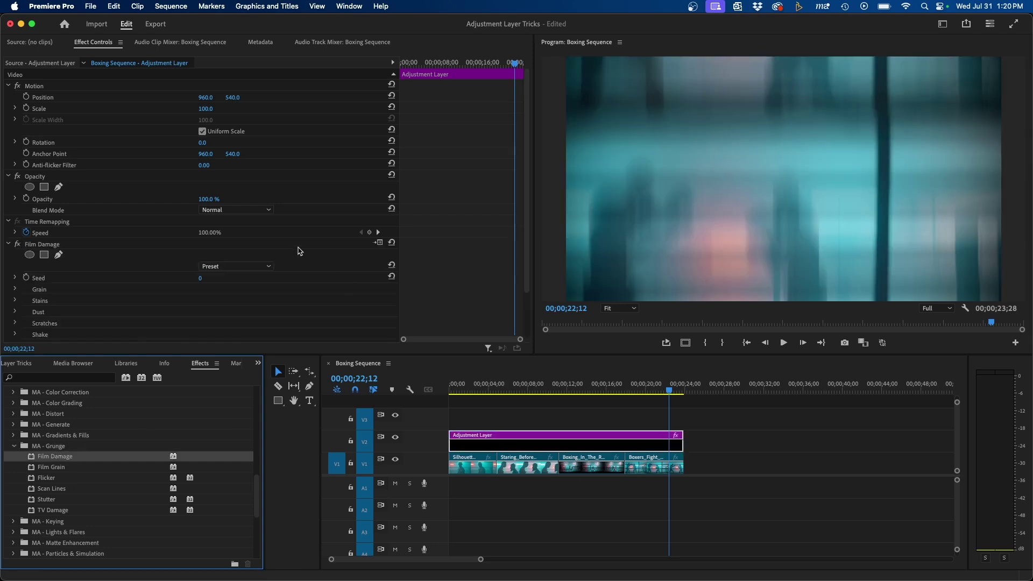
# - Set Film Damage to the Soft Film Look preset and preview it across the boxing shots
pyautogui.click(231, 267)
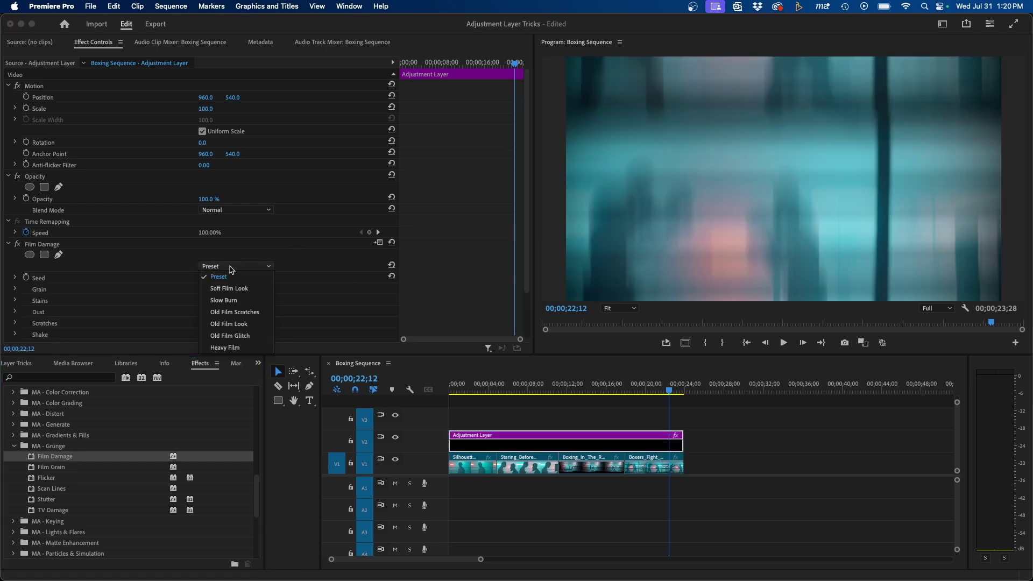
pyautogui.click(232, 289)
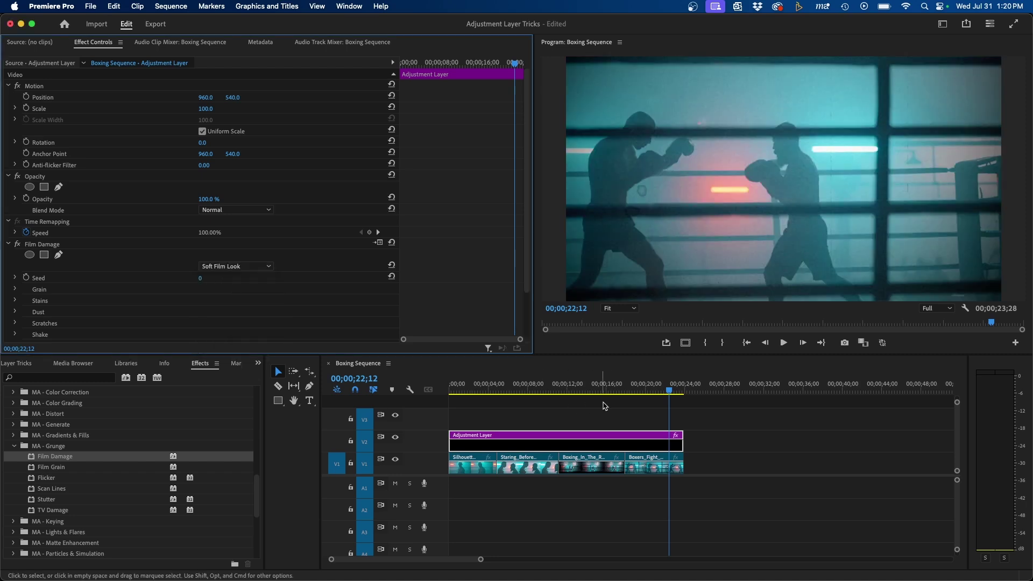
pyautogui.press('space')
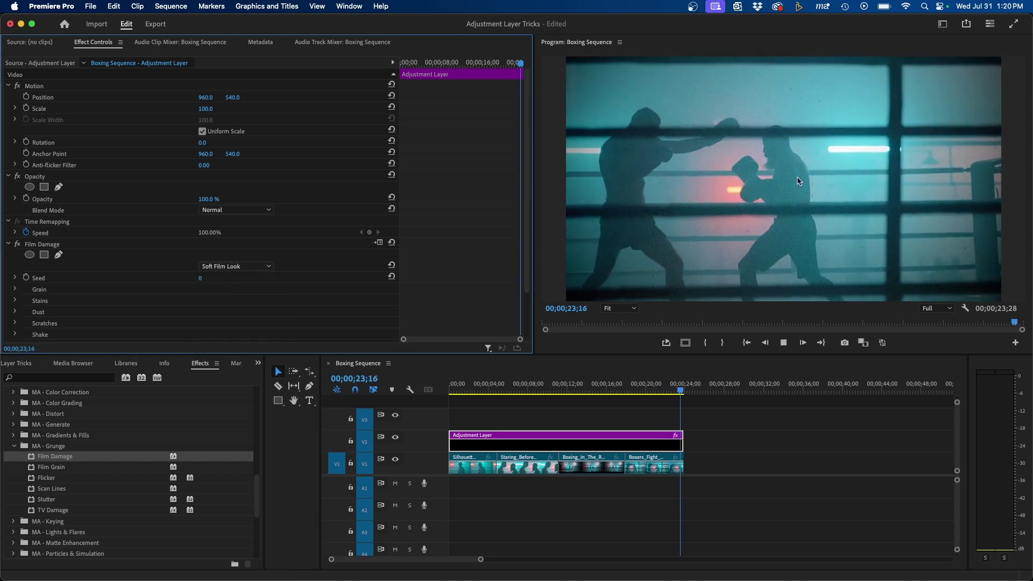
pyautogui.click(619, 384)
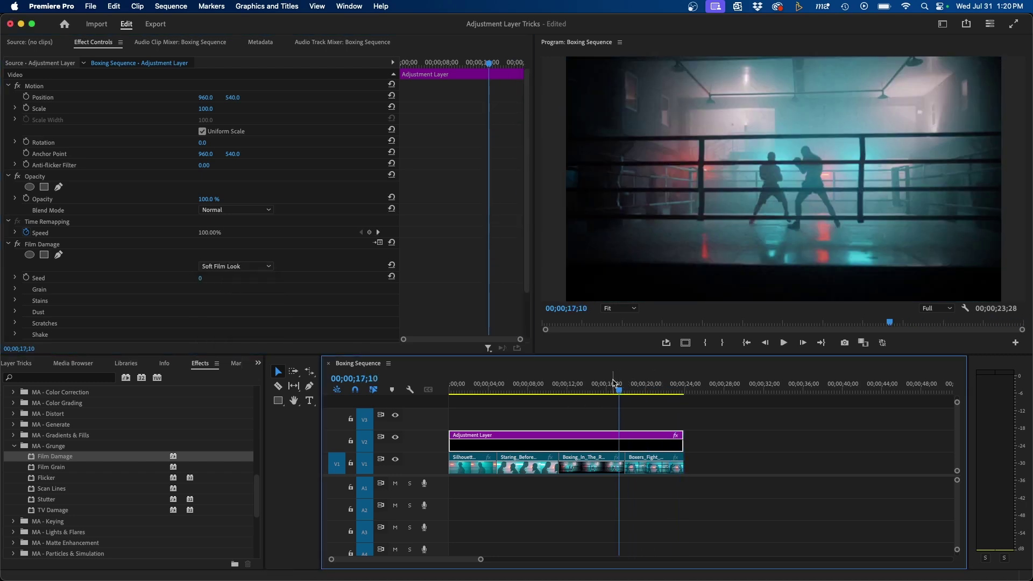
pyautogui.click(586, 383)
pyautogui.click(526, 384)
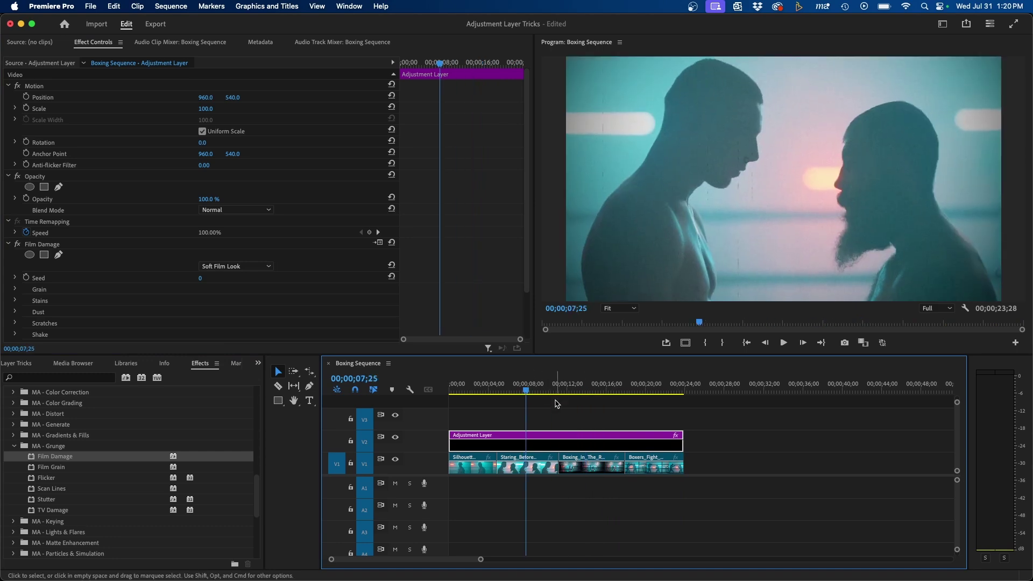
pyautogui.click(474, 385)
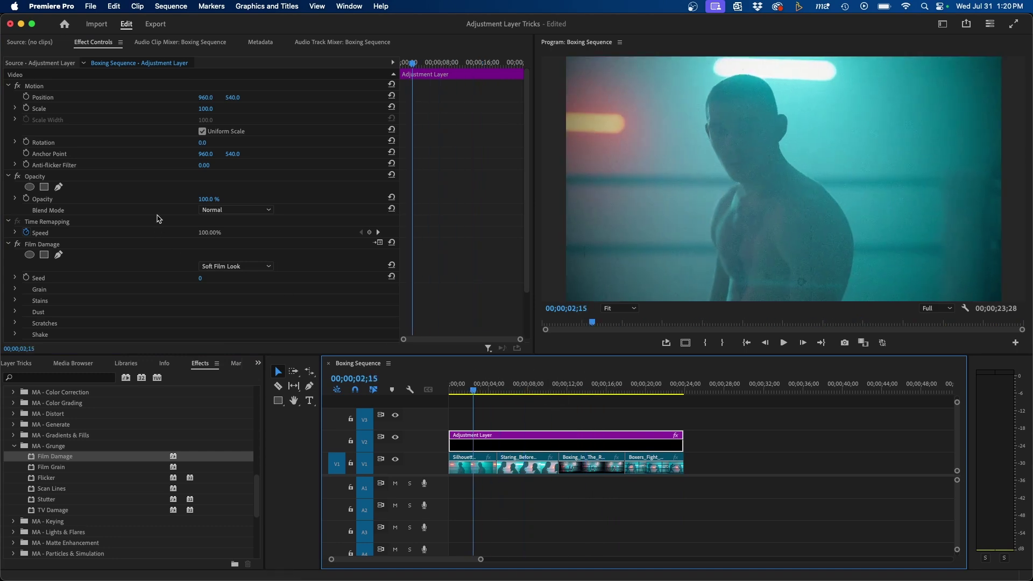
pyautogui.click(481, 465)
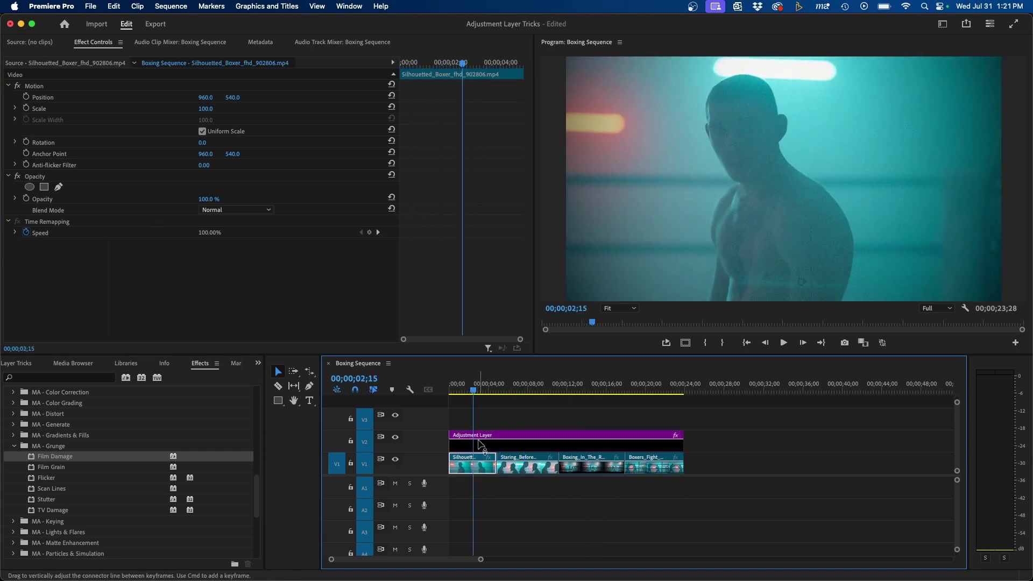
pyautogui.click(481, 445)
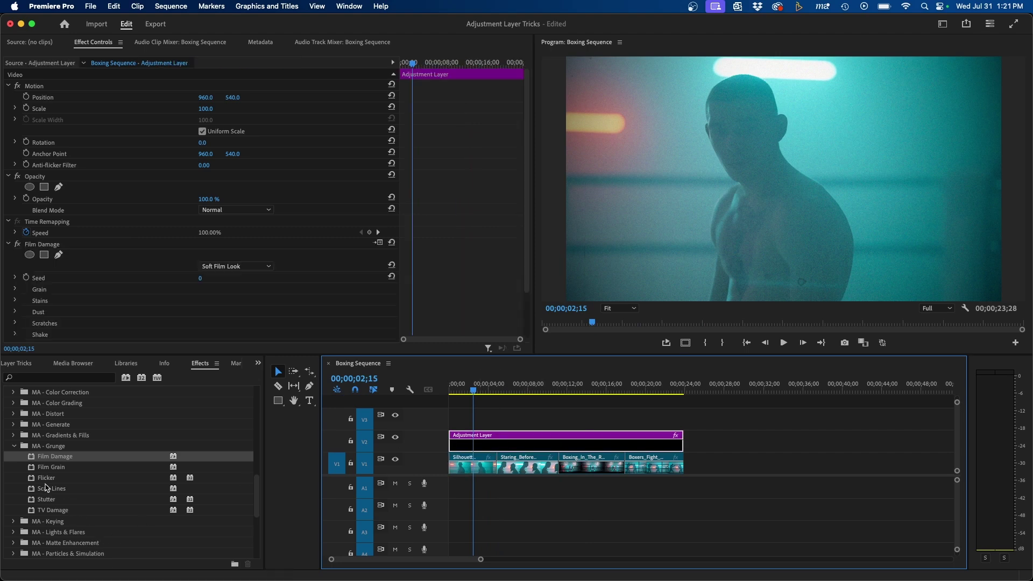
# - Apply Flicker to the adjustment layer with the Candle Light preset and preview playback
pyautogui.click(45, 479)
pyautogui.moveTo(487, 461); pyautogui.dragTo(484, 440)
pyautogui.press('space')
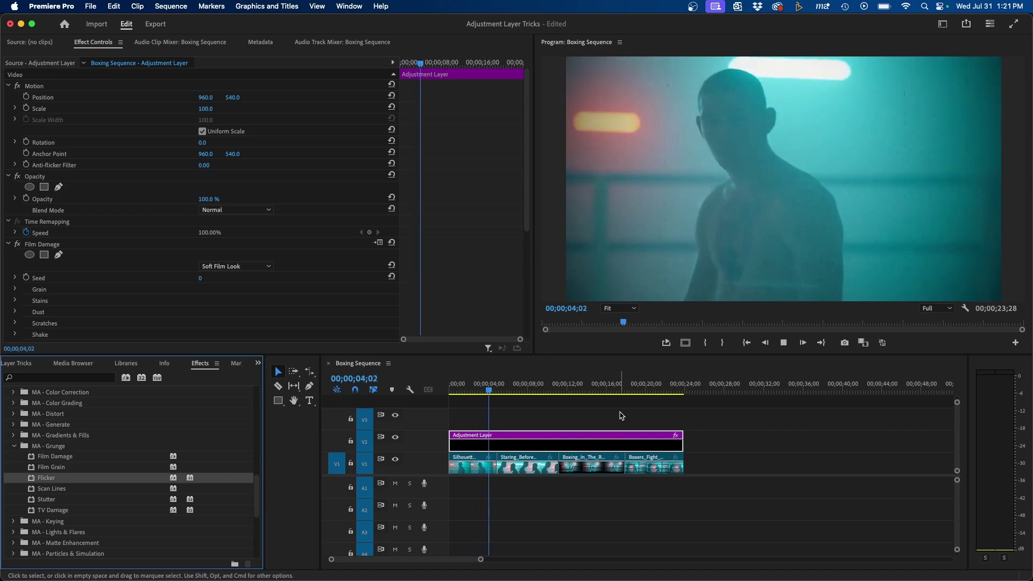
pyautogui.scroll(-5, 129, 227)
pyautogui.press('space')
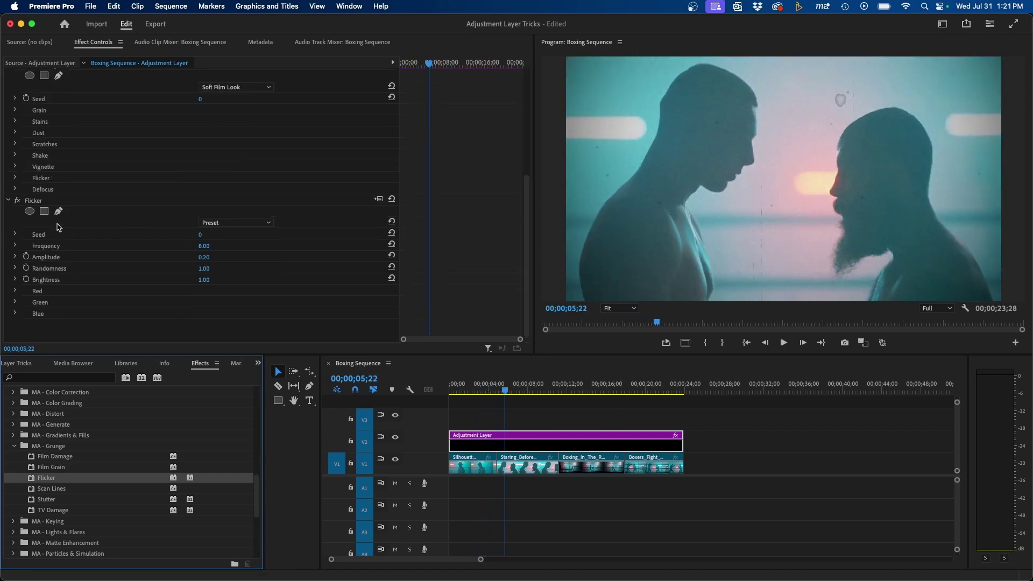
pyautogui.click(233, 223)
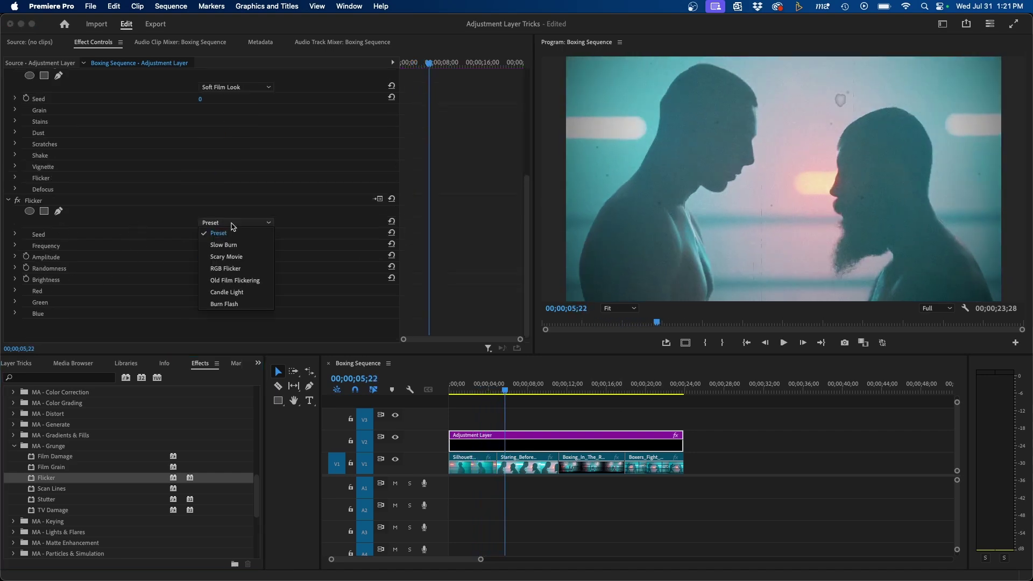
pyautogui.click(232, 292)
pyautogui.press('space')
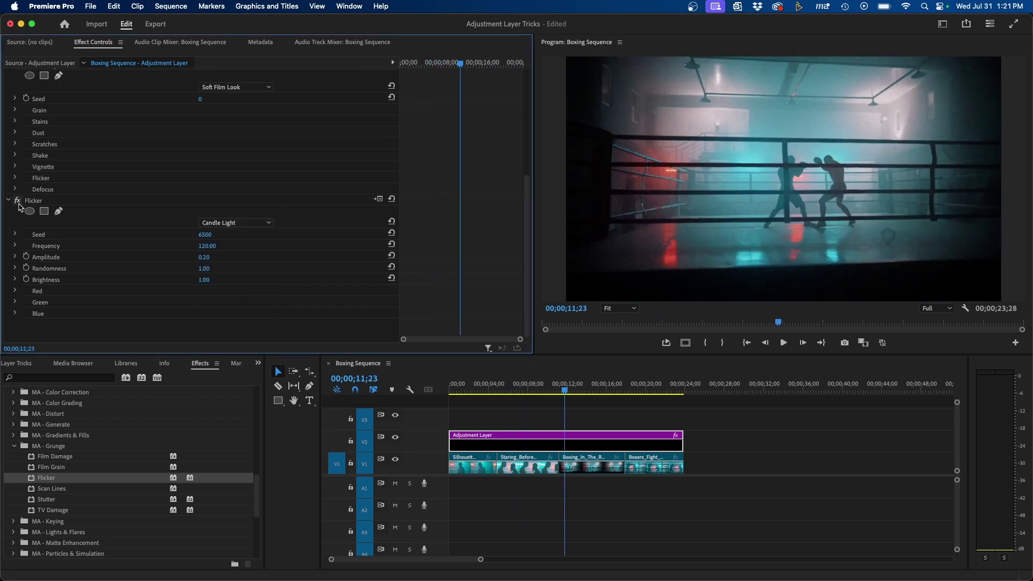
# - Collapse the Flicker and Film Damage settings and reselect the adjustment layer
pyautogui.click(8, 201)
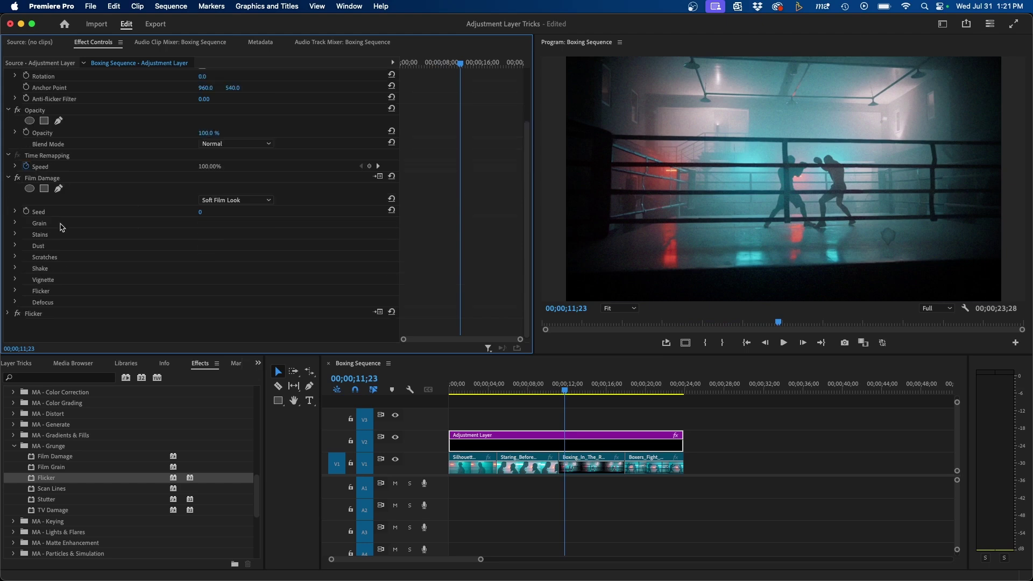
pyautogui.click(9, 178)
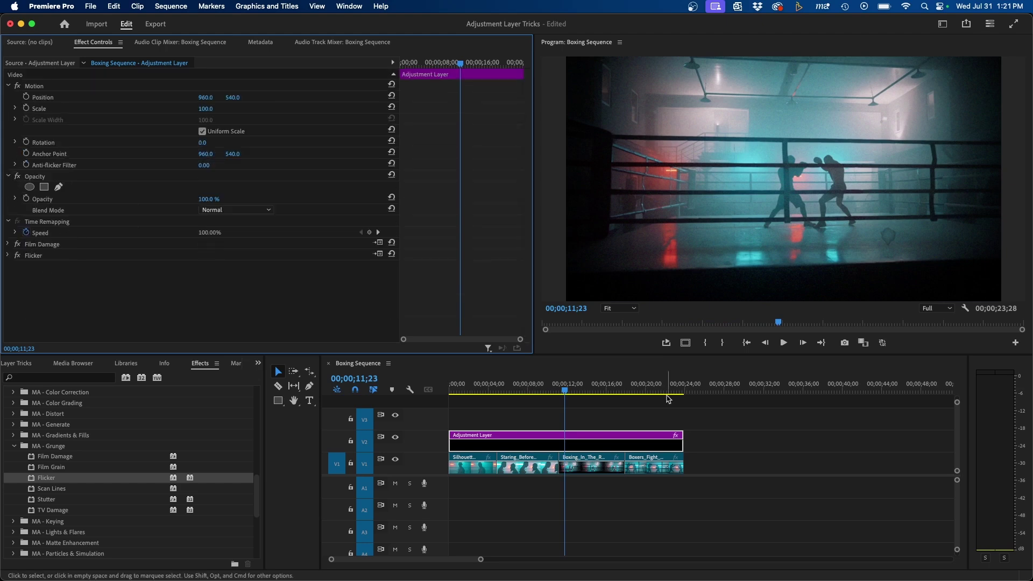
pyautogui.click(716, 414)
pyautogui.click(583, 434)
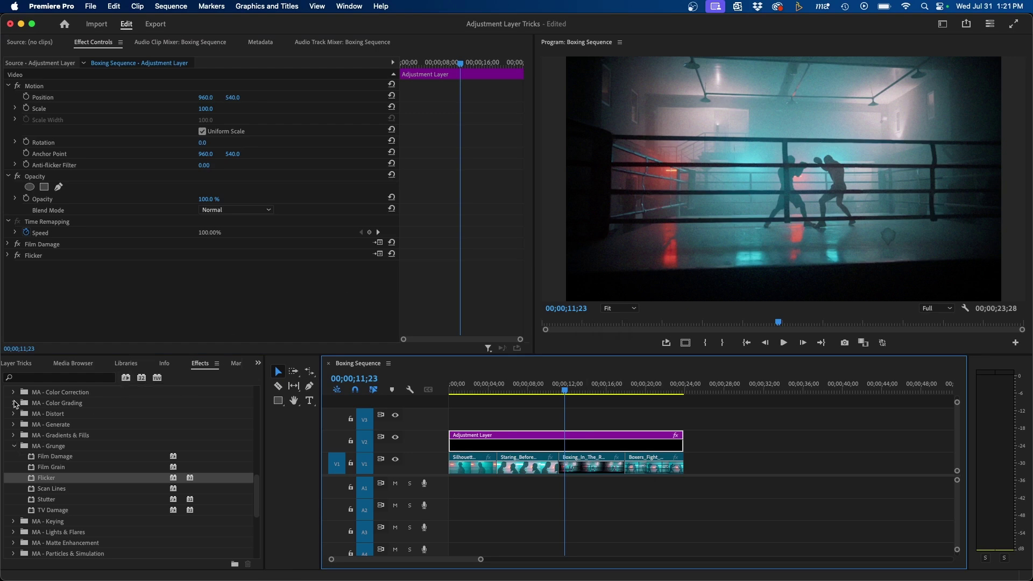
pyautogui.click(14, 403)
# - Apply MA - Color Grading Cine Style to the adjustment layer and review its preset options
pyautogui.moveTo(57, 417); pyautogui.dragTo(538, 441)
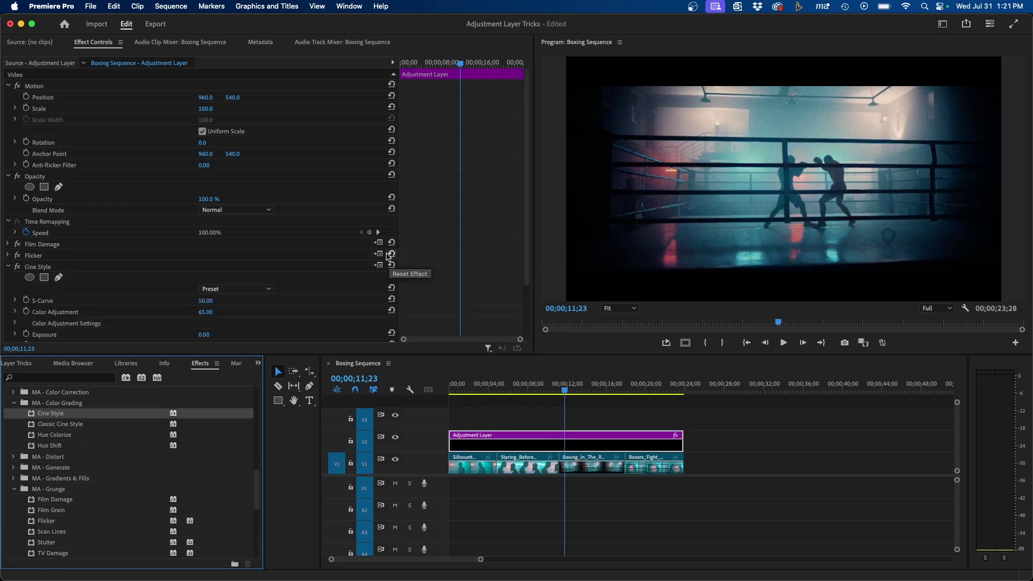
pyautogui.scroll(-1, 473, 228)
pyautogui.scroll(-5, 474, 228)
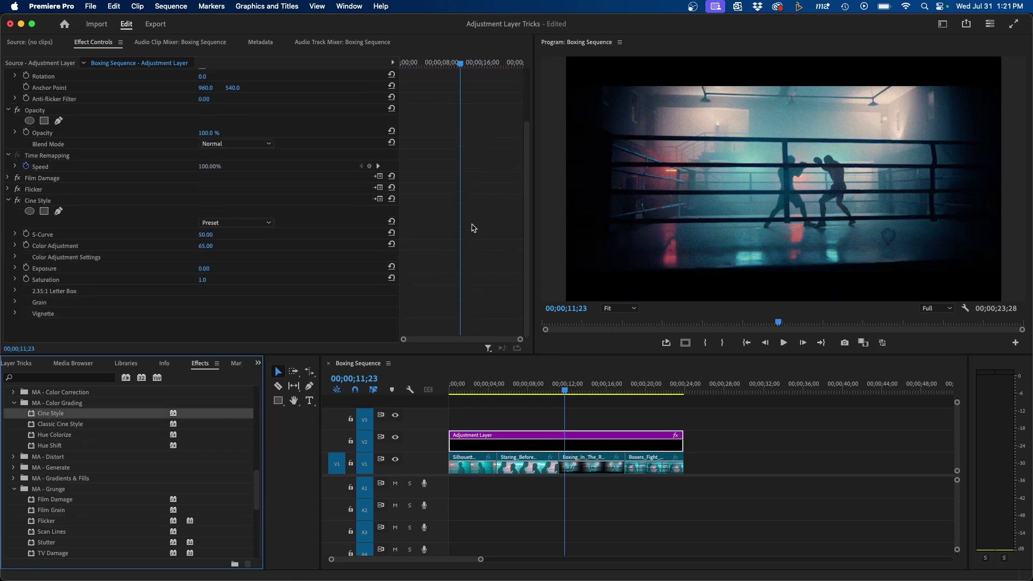
pyautogui.click(258, 224)
# - Play back the sequence from the couple shot to preview the letterboxed Cine Style grade
pyautogui.click(845, 118)
pyautogui.press('space')
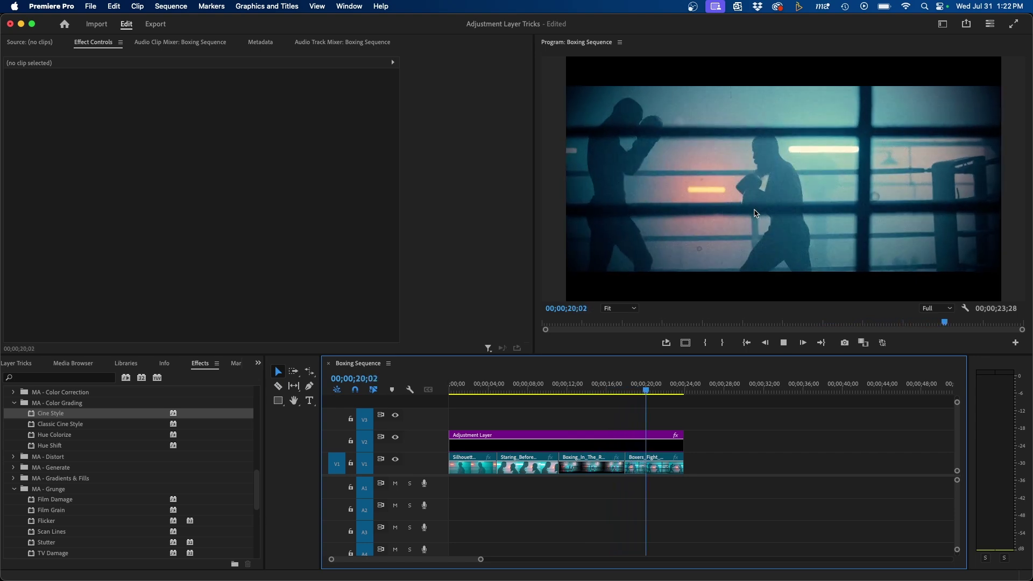
pyautogui.click(592, 436)
pyautogui.moveTo(595, 385); pyautogui.dragTo(506, 379)
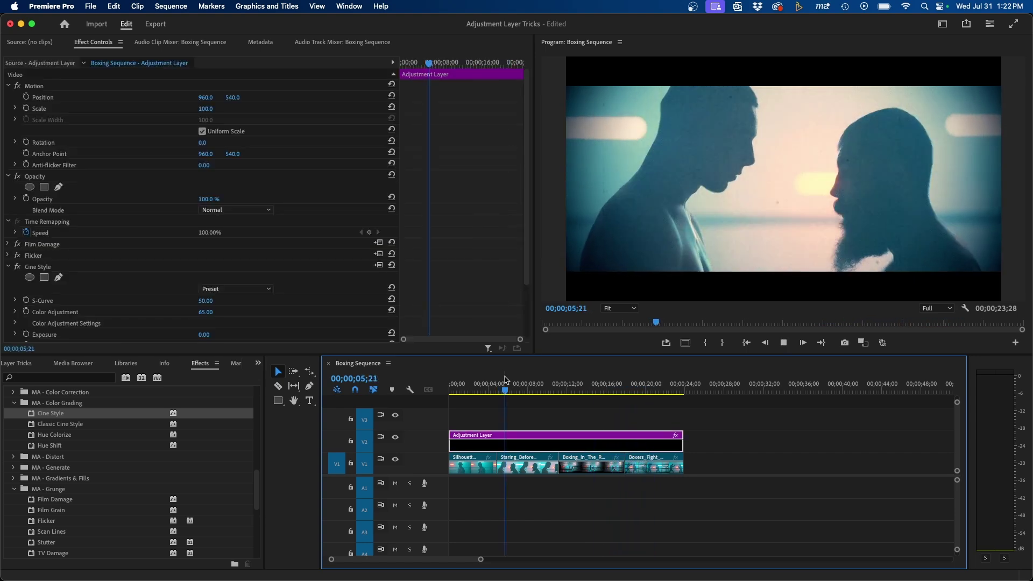
pyautogui.press('space')
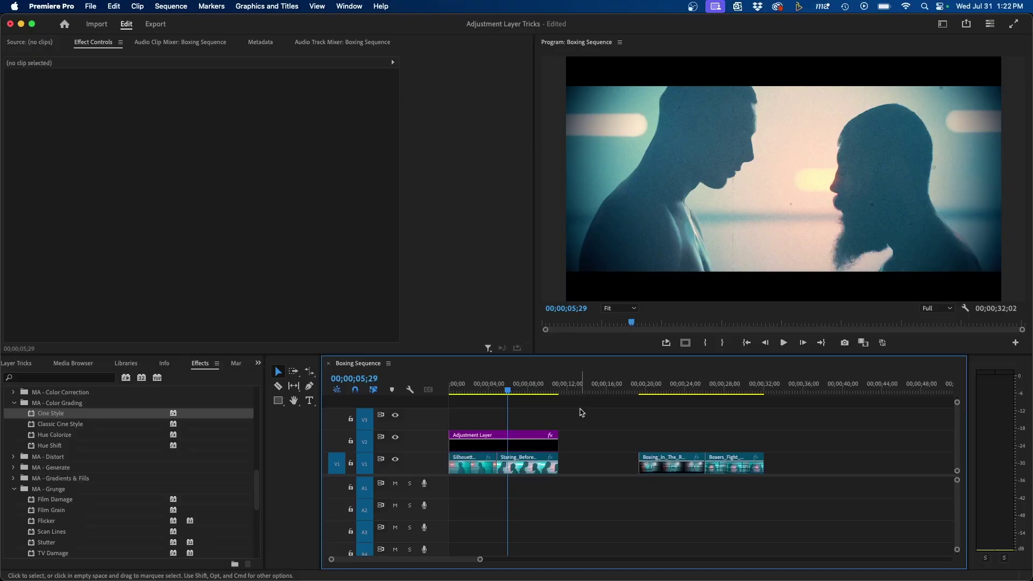
# - Select the shortened adjustment layer and preview the later ring clips
pyautogui.click(523, 437)
pyautogui.click(523, 388)
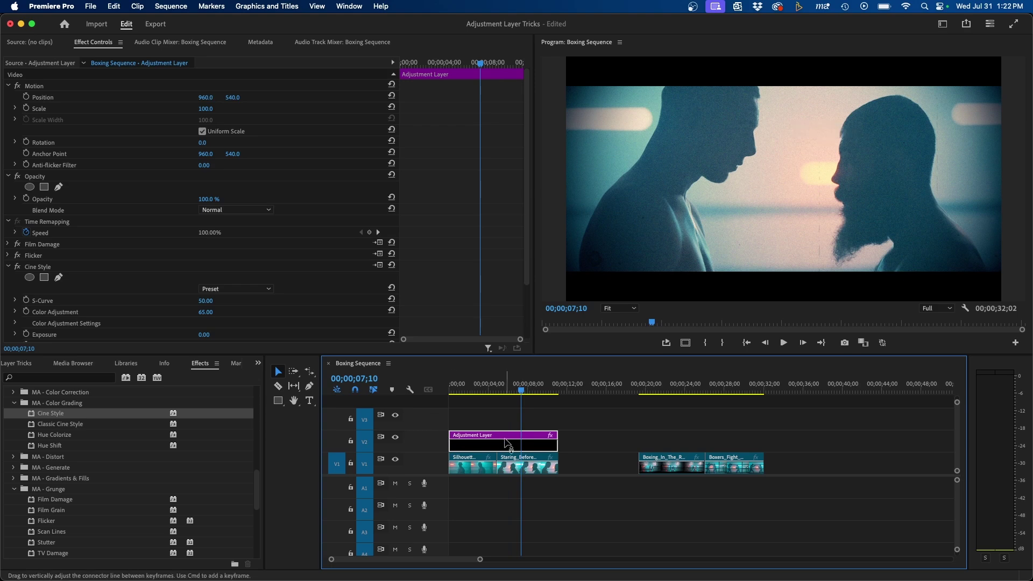
pyautogui.moveTo(685, 389); pyautogui.dragTo(689, 391)
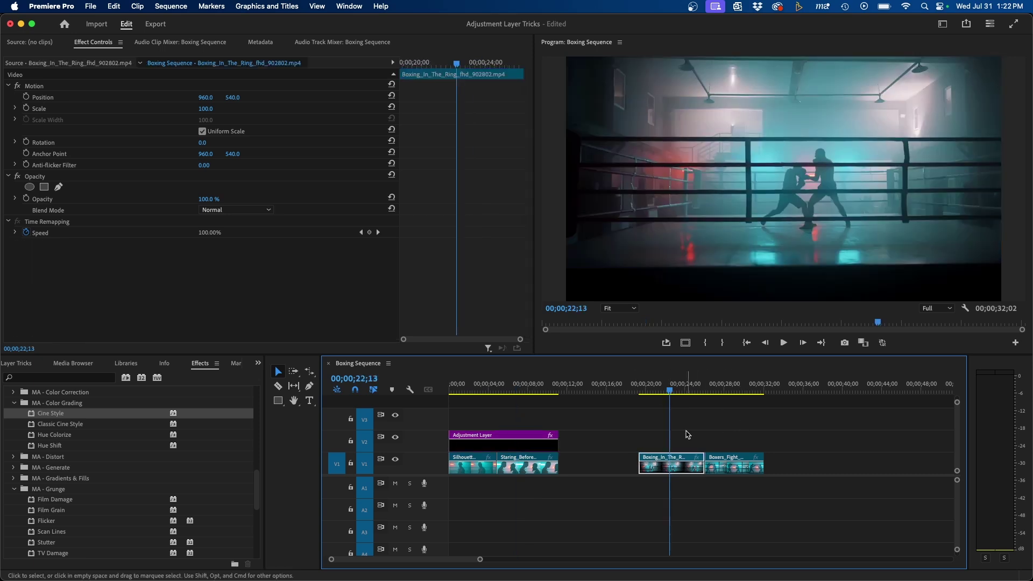
pyautogui.click(667, 417)
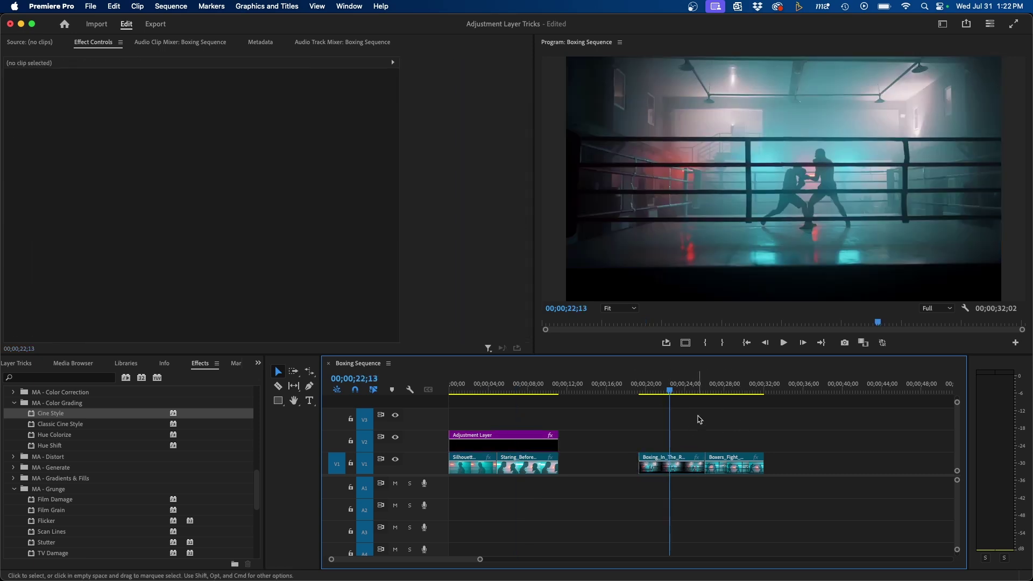
pyautogui.click(533, 437)
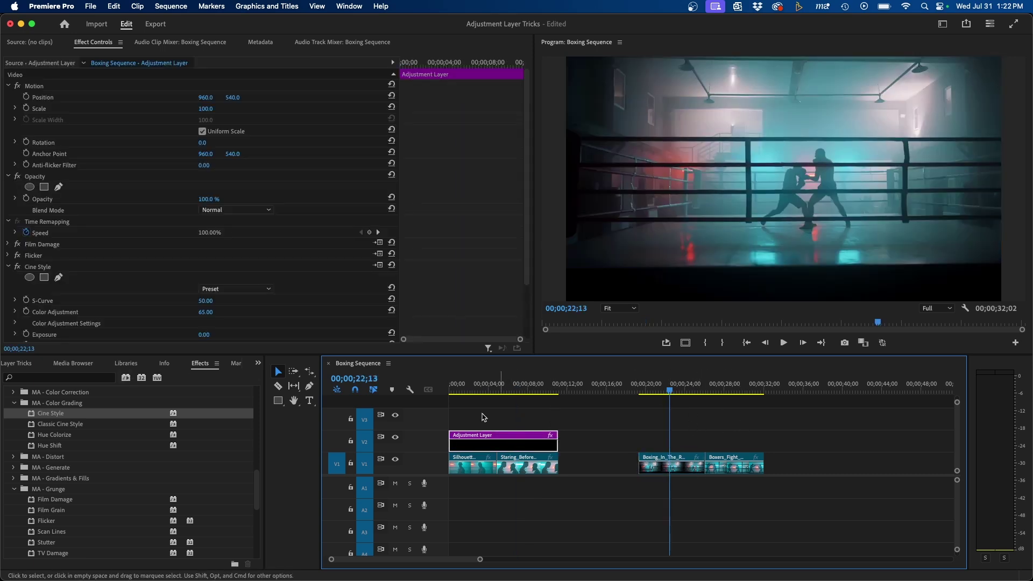
# - Place a second plain adjustment layer from the Project panel over the last two clips
pyautogui.click(258, 363)
pyautogui.click(286, 377)
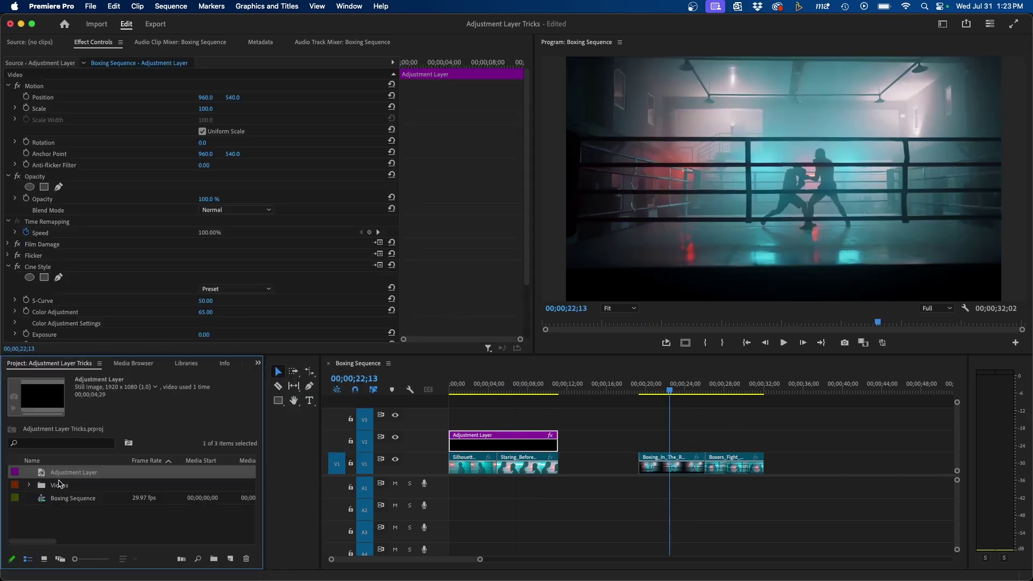
pyautogui.moveTo(59, 479); pyautogui.dragTo(763, 434)
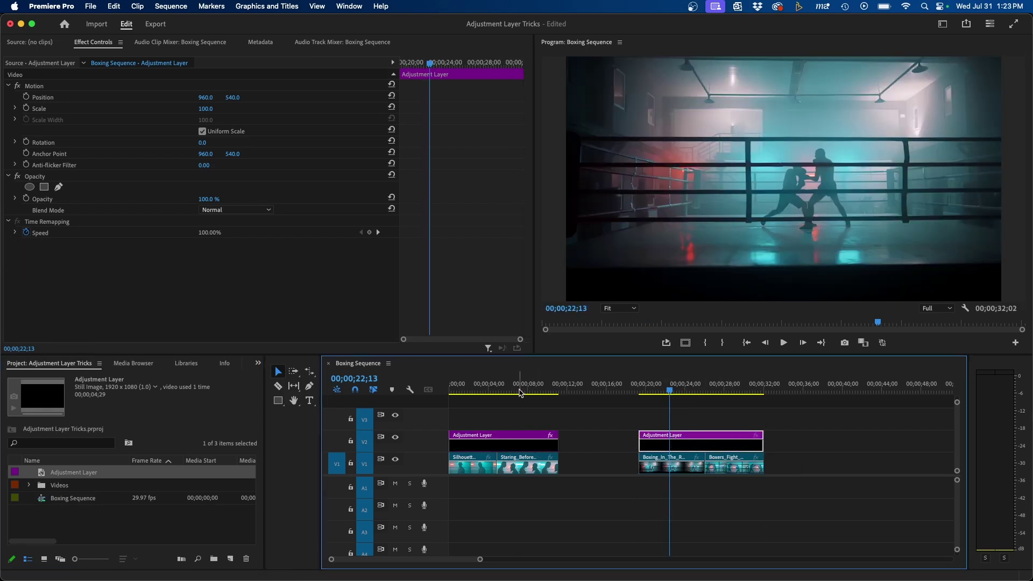
pyautogui.click(512, 445)
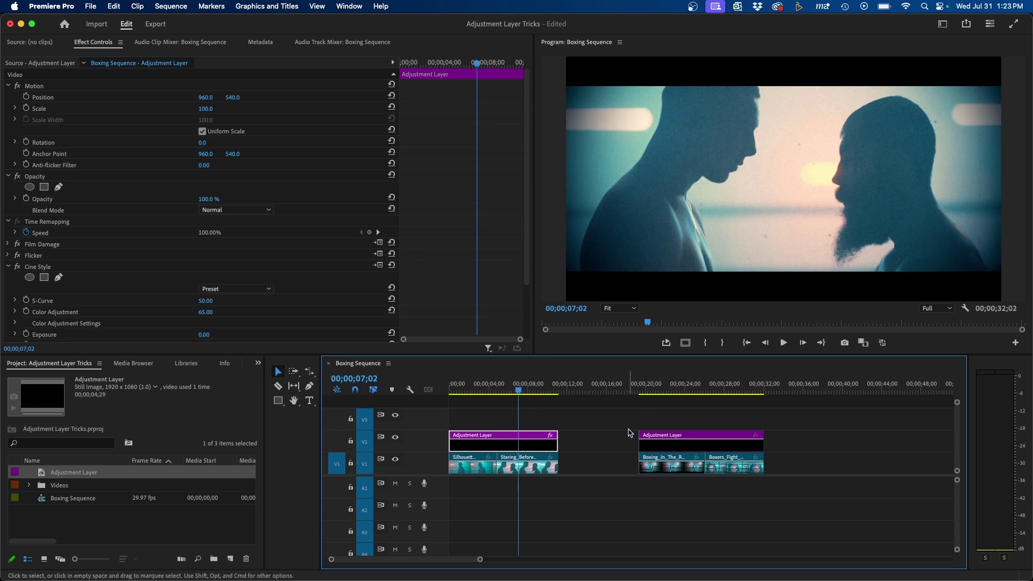
# - Delete the new plain adjustment layer and compare the original layer's source and sequence effects
pyautogui.click(681, 439)
pyautogui.press('BackSpace')
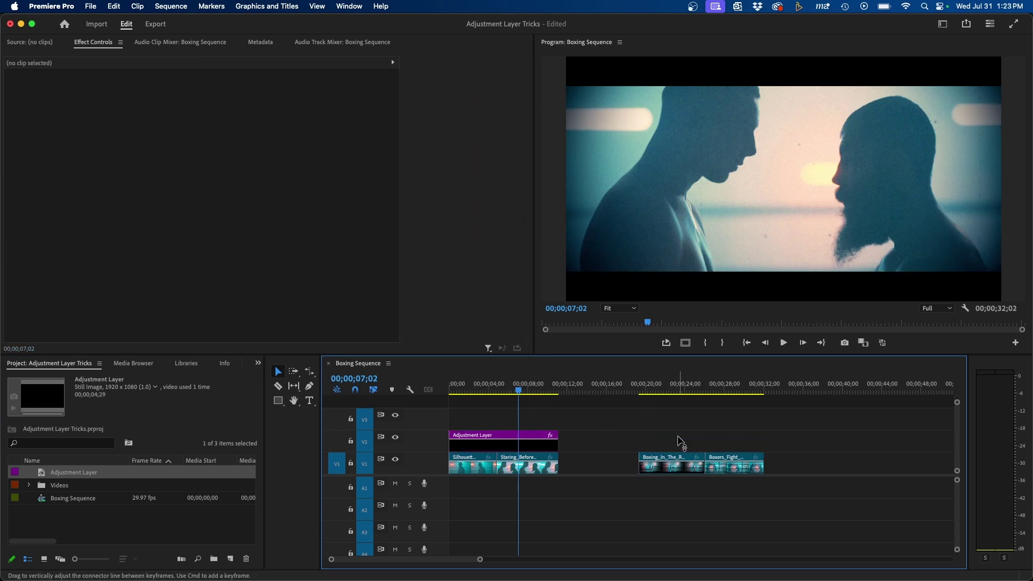
pyautogui.click(503, 441)
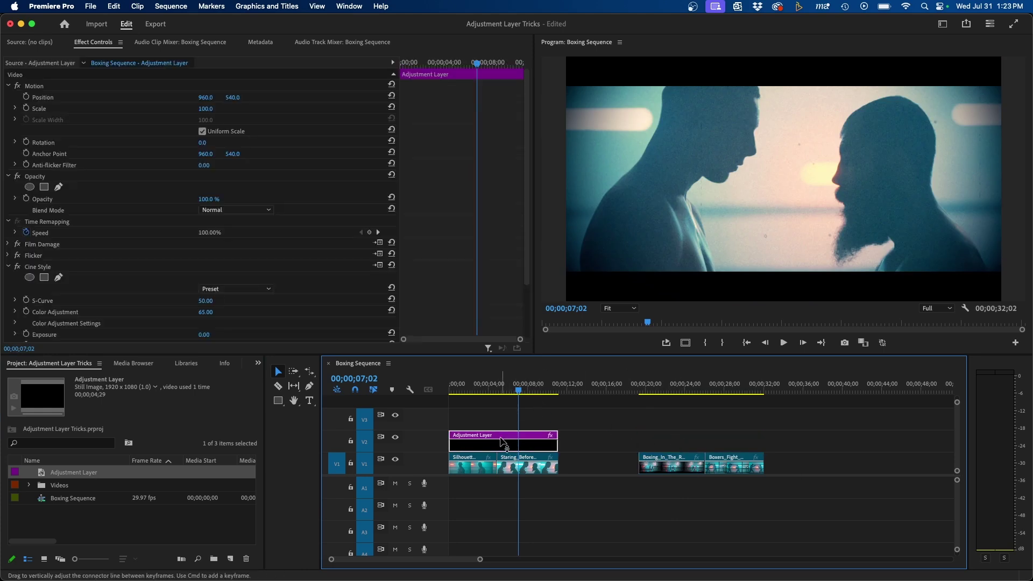
pyautogui.click(8, 267)
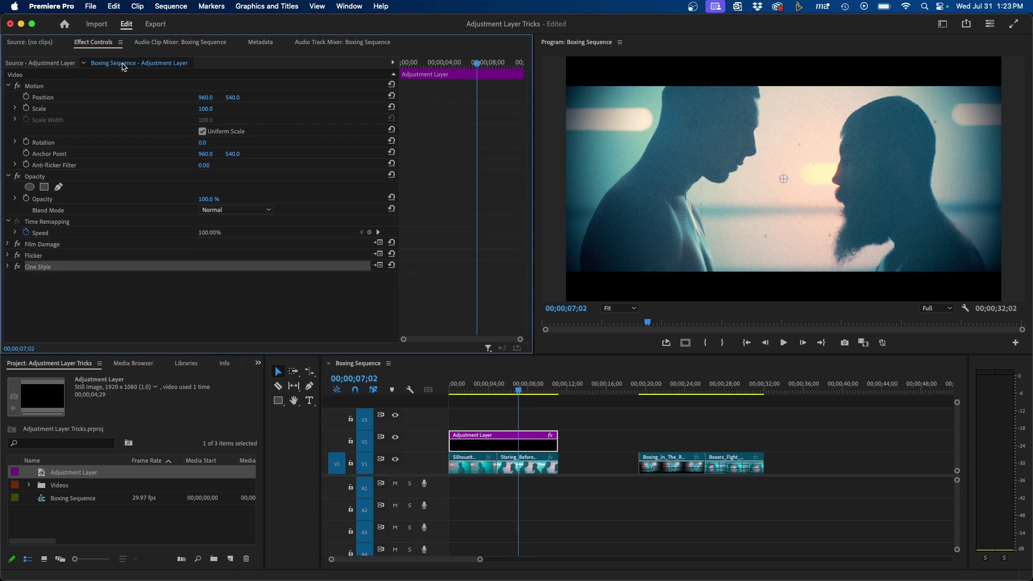
pyautogui.click(40, 64)
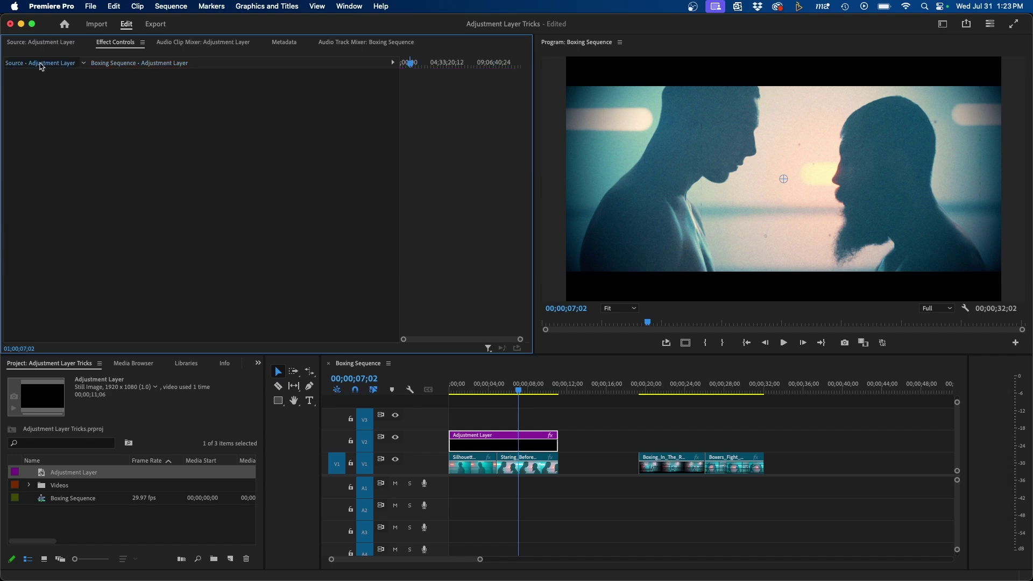
pyautogui.click(112, 64)
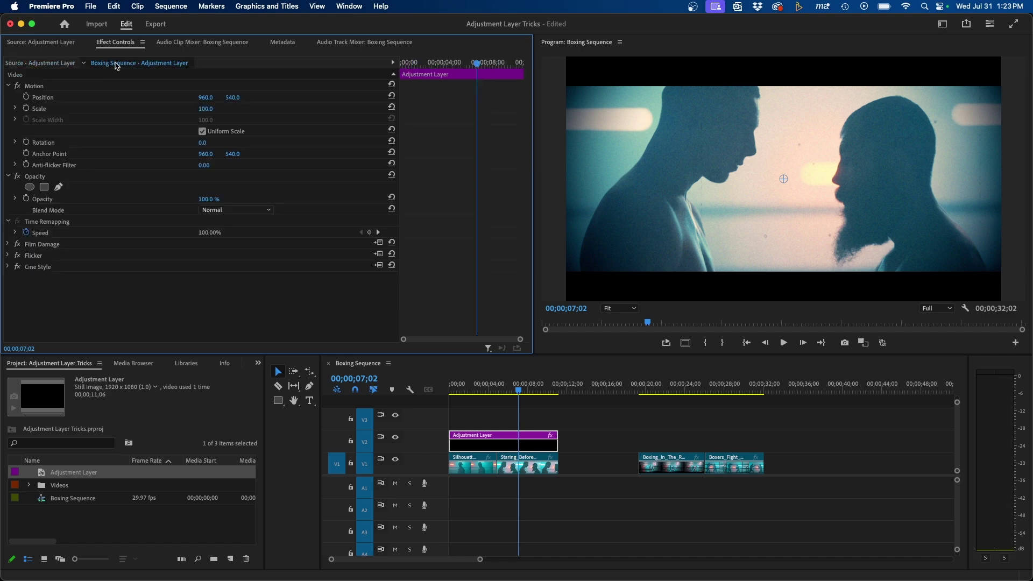
# - Cut Film Damage, Flicker and Cine Style and paste them onto the Adjustment Layer source master
pyautogui.click(40, 247)
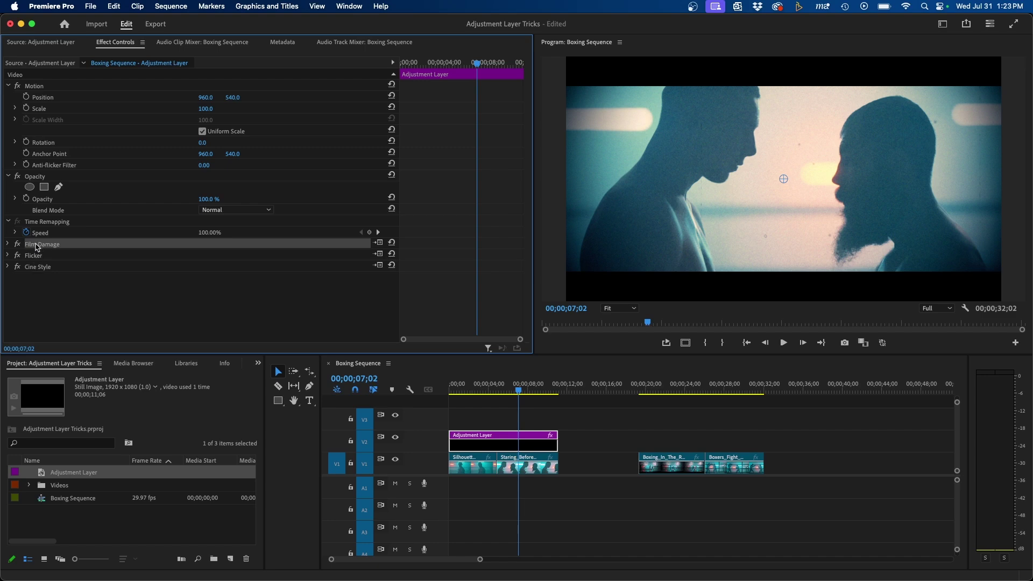
pyautogui.keyDown('shift'); pyautogui.click(34, 257); pyautogui.keyUp('shift')
pyautogui.keyDown('shift'); pyautogui.click(37, 268); pyautogui.keyUp('shift')
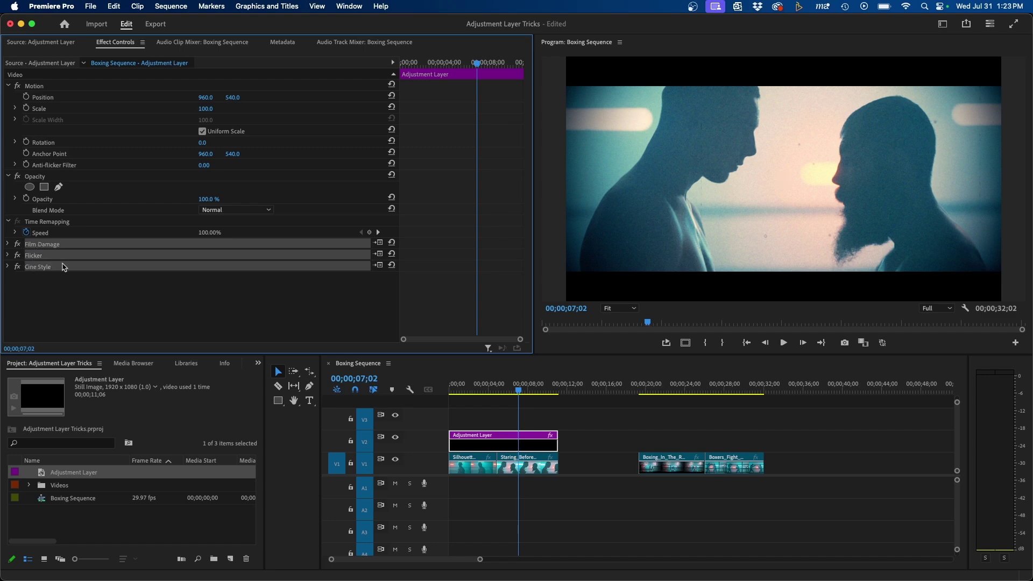
pyautogui.press('Delete')
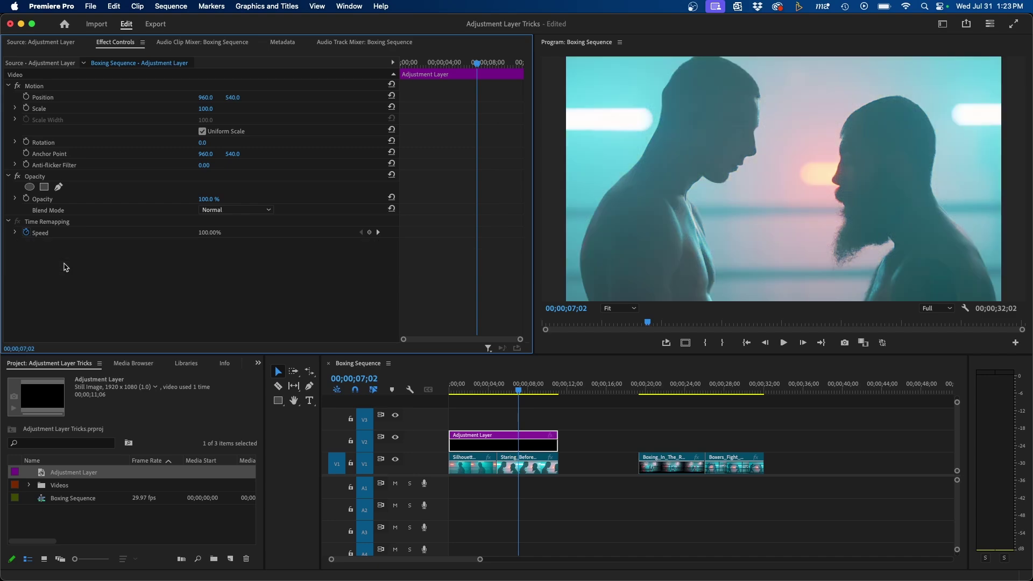
pyautogui.click(45, 64)
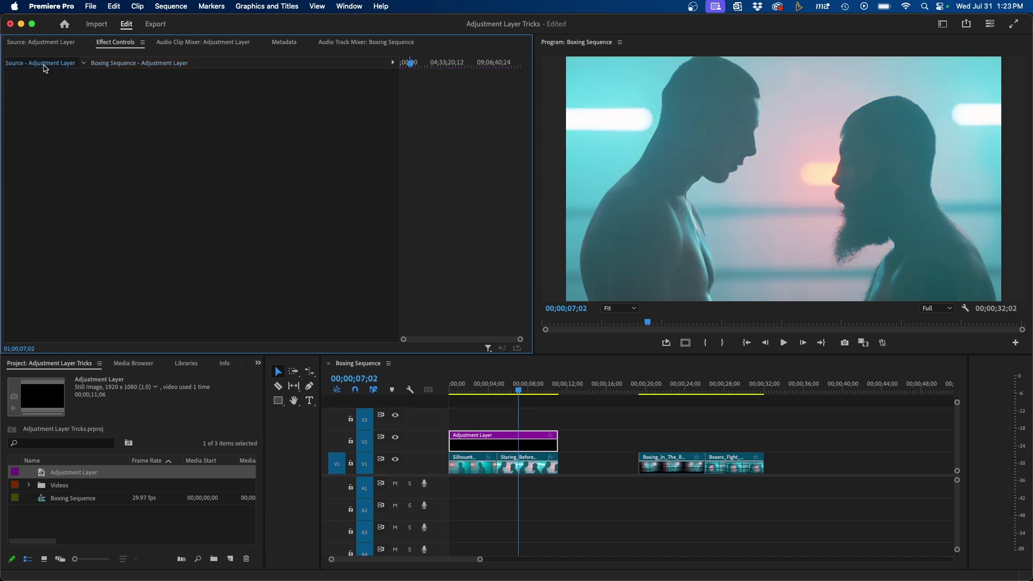
pyautogui.press('super+v')
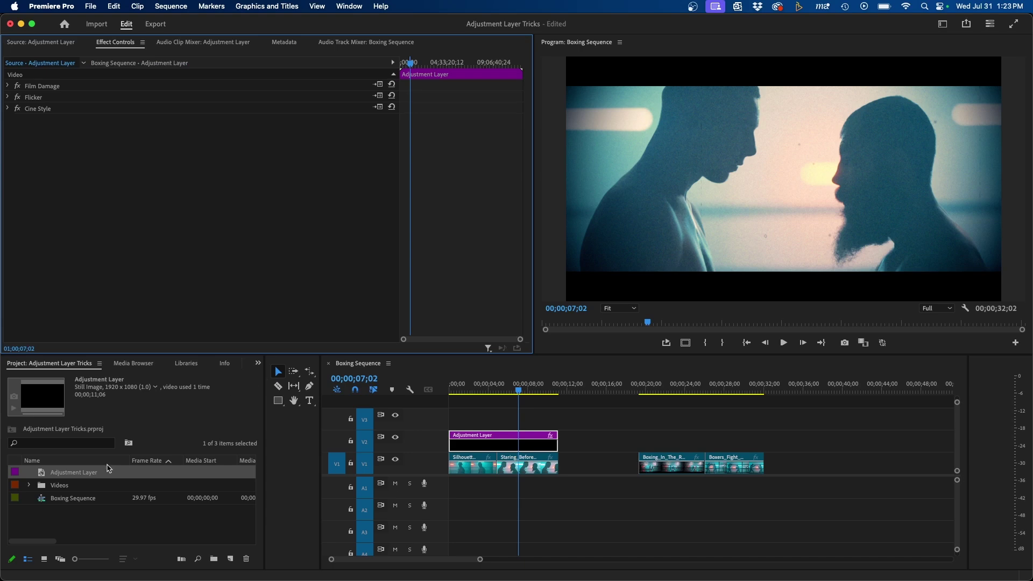
pyautogui.moveTo(108, 469); pyautogui.dragTo(644, 446)
# - Drop the adjustment layer on V2 above the ring clips and extend it to Boxers_Fight's end
pyautogui.moveTo(695, 388); pyautogui.dragTo(720, 388)
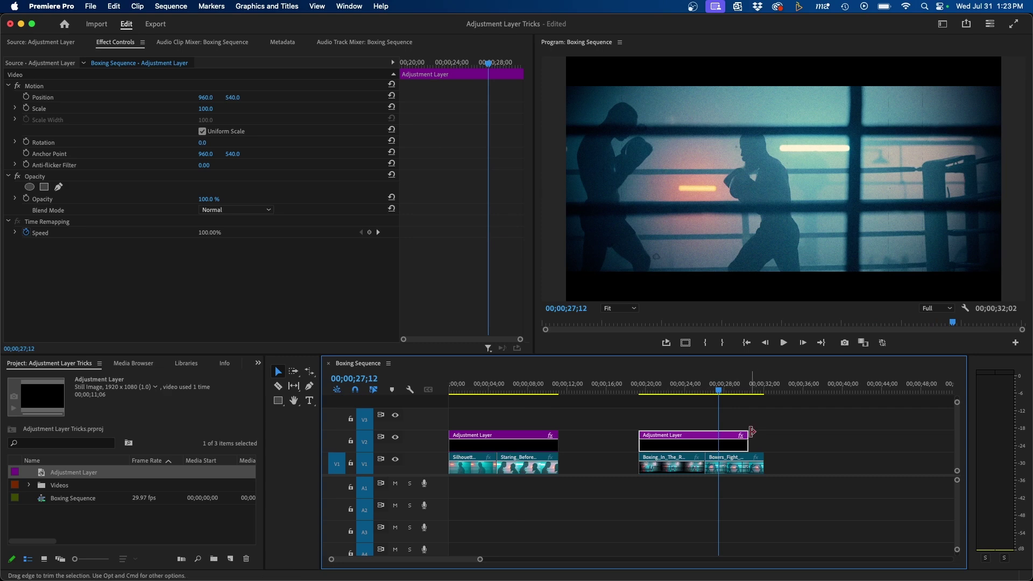
pyautogui.moveTo(752, 431); pyautogui.dragTo(763, 433)
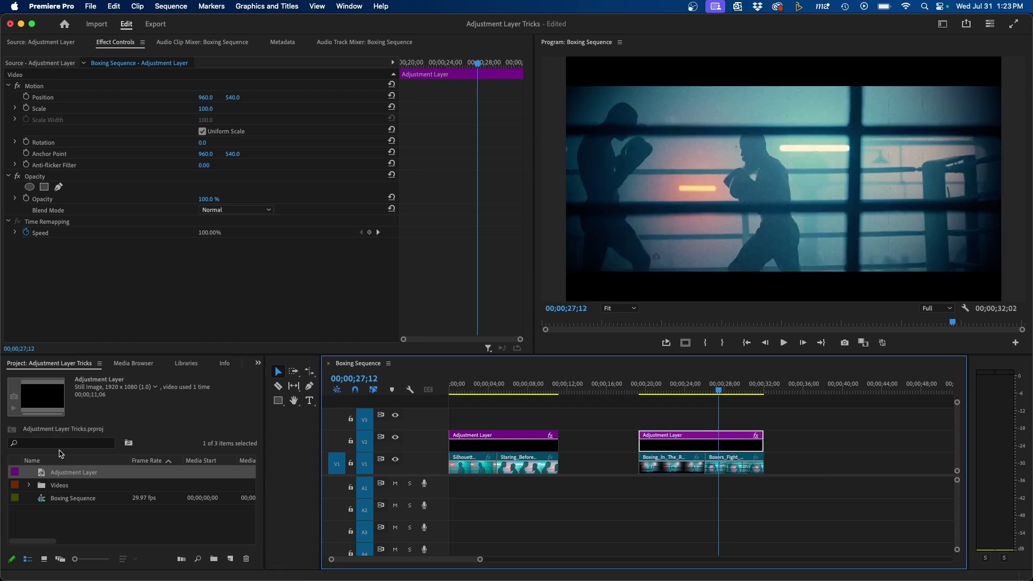
# - Rename the Adjustment Layer project item to 'Cine Style Film Damage'
pyautogui.click(64, 473)
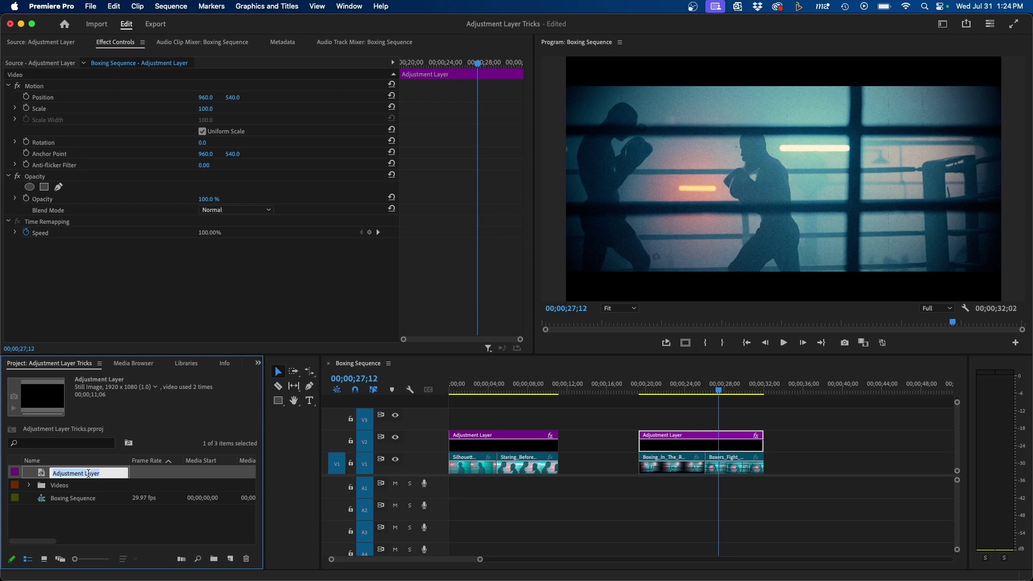
pyautogui.write('Cine Style Film Damage')
pyautogui.press('Return')
pyautogui.click(68, 517)
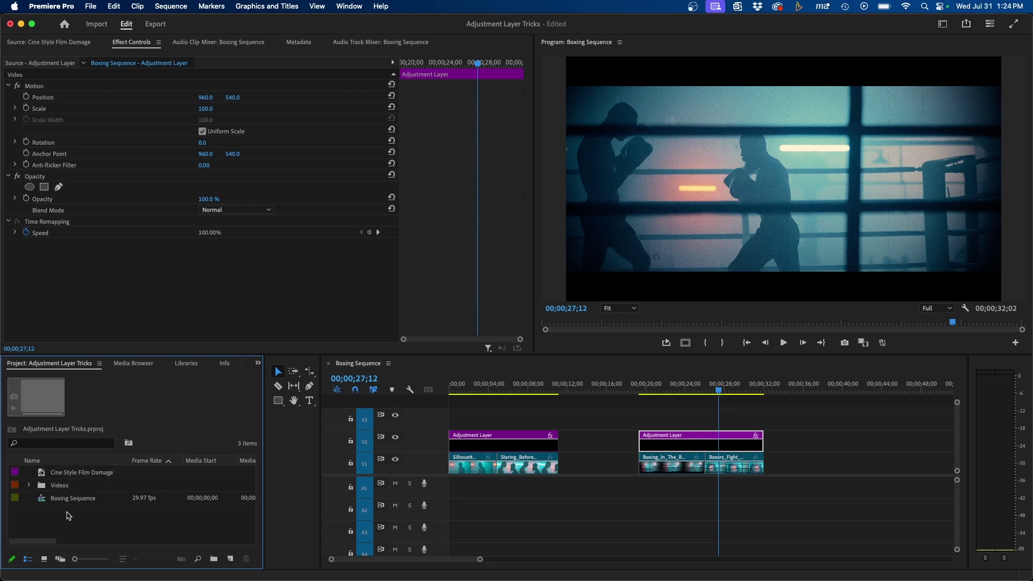
pyautogui.click(68, 473)
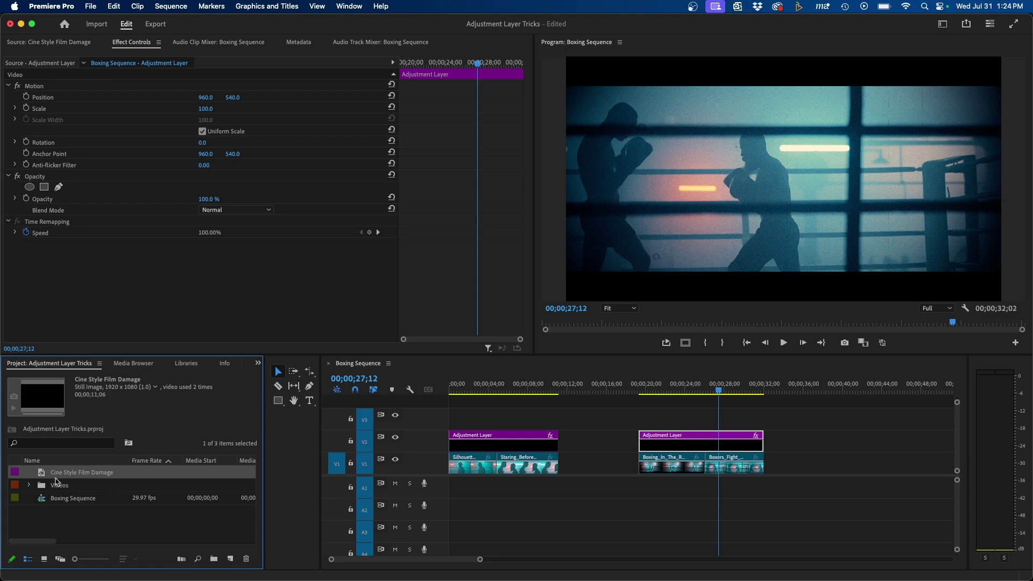
# - Place Cine Style Film Damage later on V2 and move the playhead onto it
pyautogui.moveTo(70, 478); pyautogui.dragTo(858, 433)
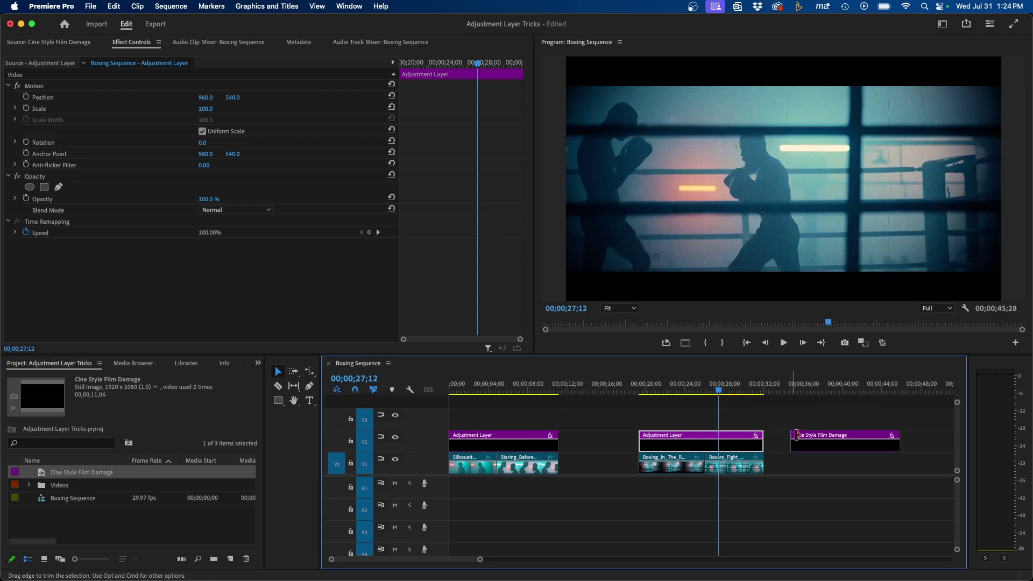
pyautogui.click(857, 433)
pyautogui.moveTo(829, 388); pyautogui.dragTo(842, 420)
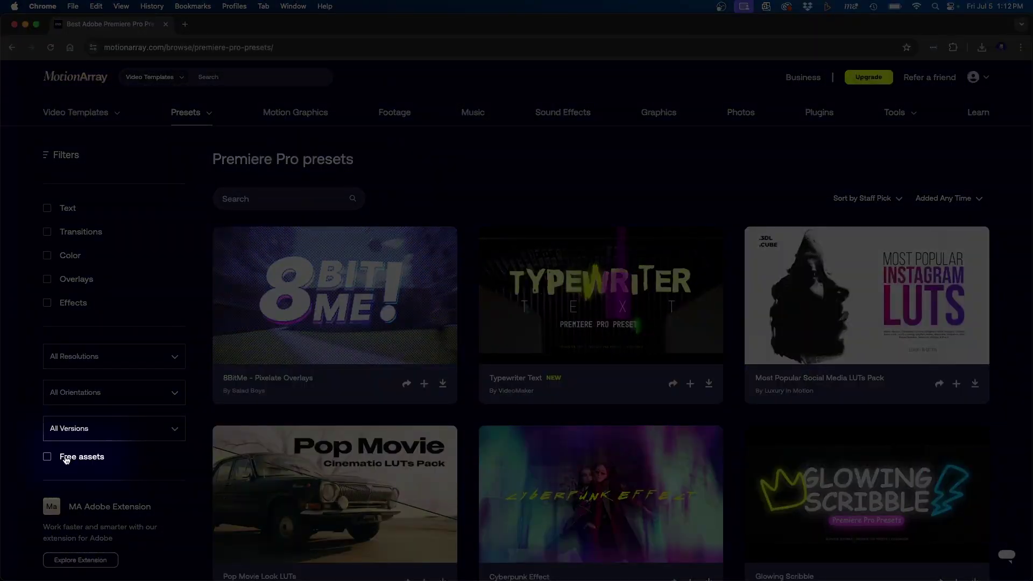
# - Tick the Free assets filter on the Motion Array Premiere Pro presets page
pyautogui.click(65, 459)
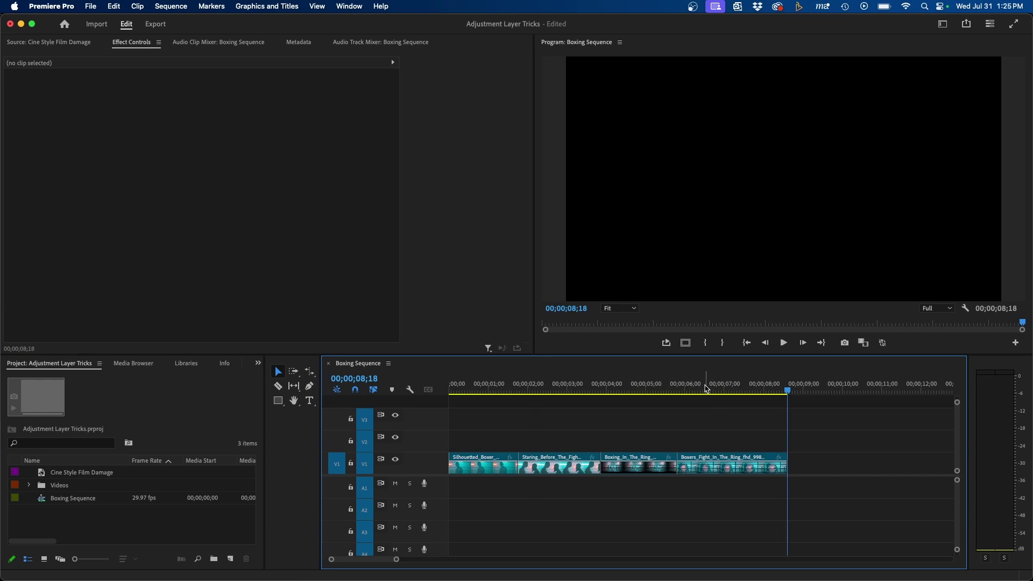
# - With the playhead at 00;00;05;10, create a new adjustment layer in the Project panel
pyautogui.moveTo(707, 389); pyautogui.dragTo(659, 389)
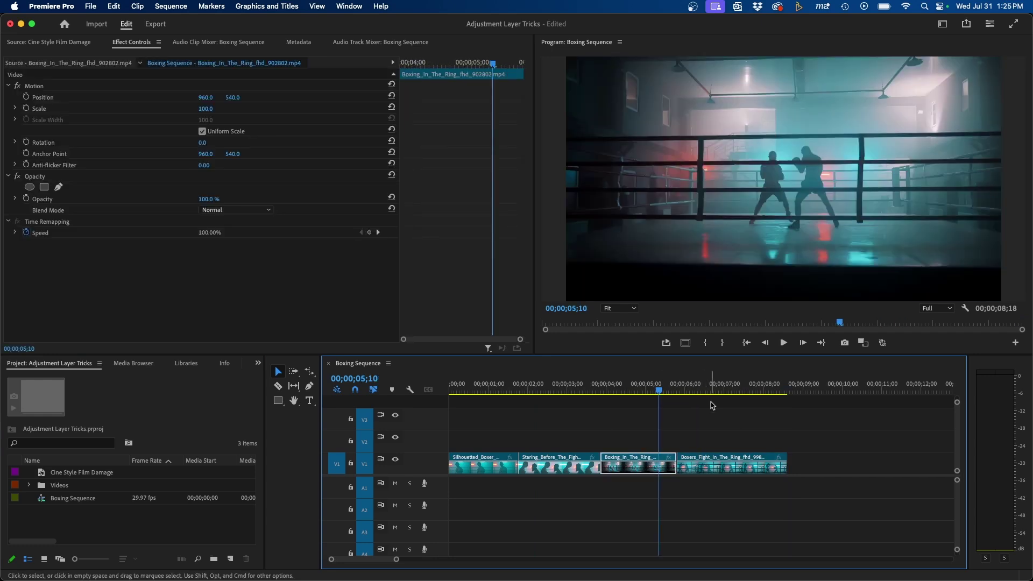
pyautogui.click(220, 526)
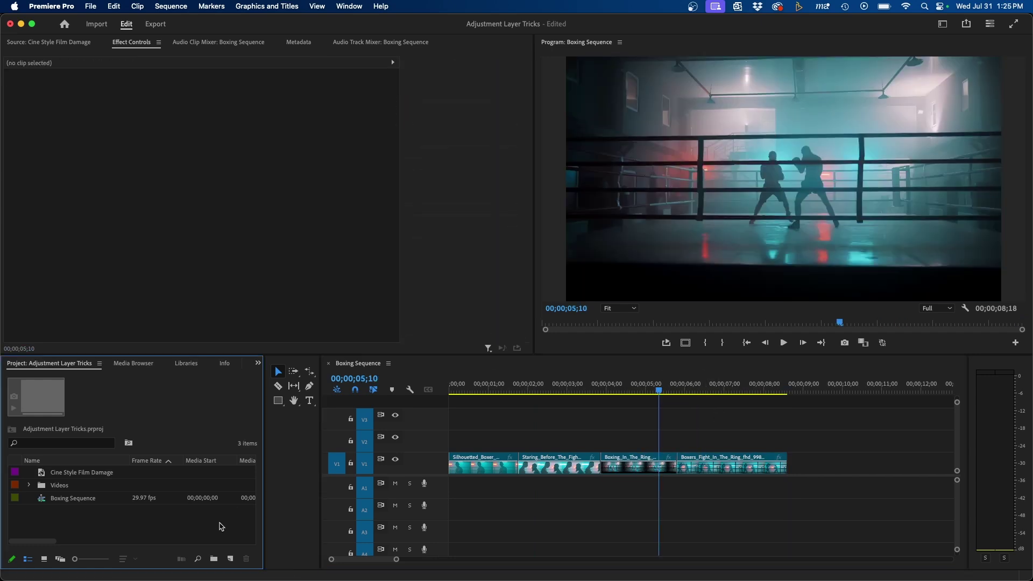
pyautogui.click(230, 560)
pyautogui.click(254, 486)
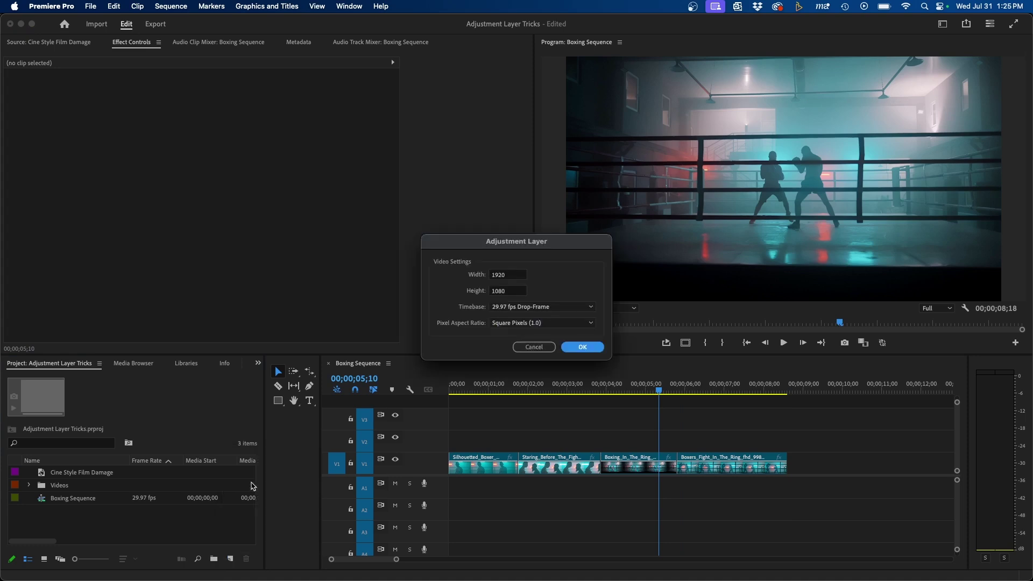
pyautogui.click(582, 347)
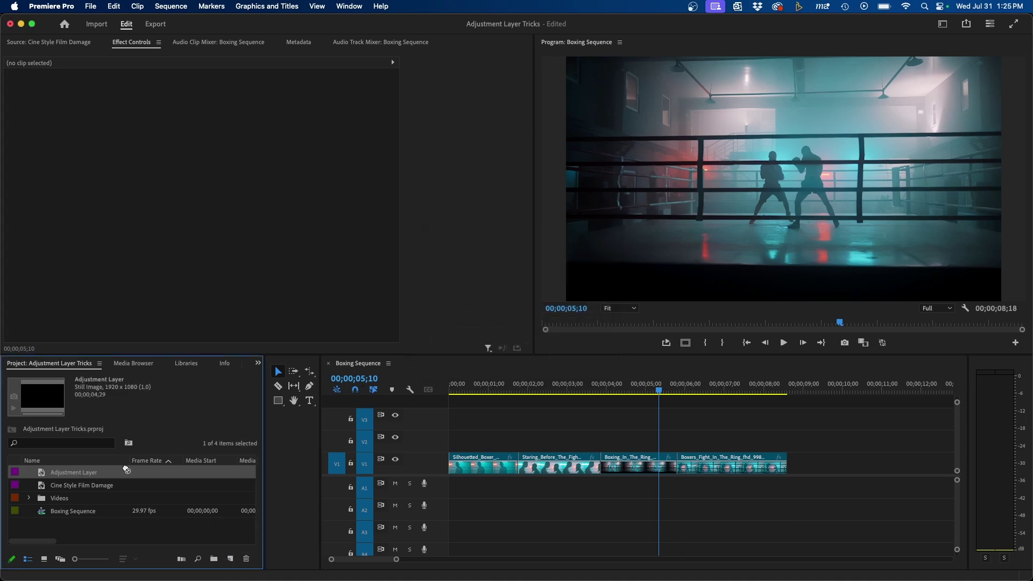
# - Place the adjustment layer on V2 and shorten its duration to 12 frames
pyautogui.moveTo(127, 470); pyautogui.dragTo(670, 440)
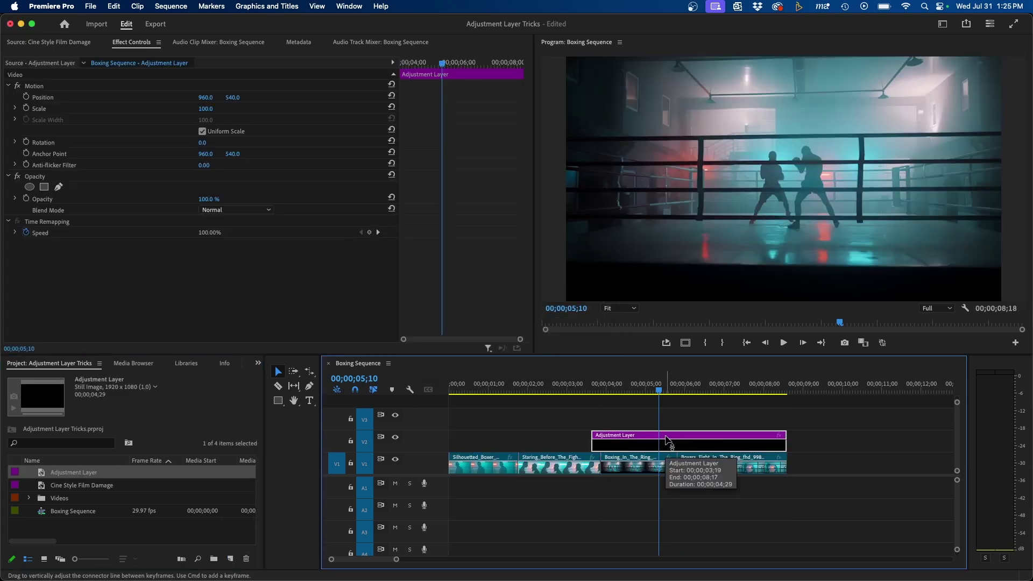
pyautogui.rightClick(667, 440)
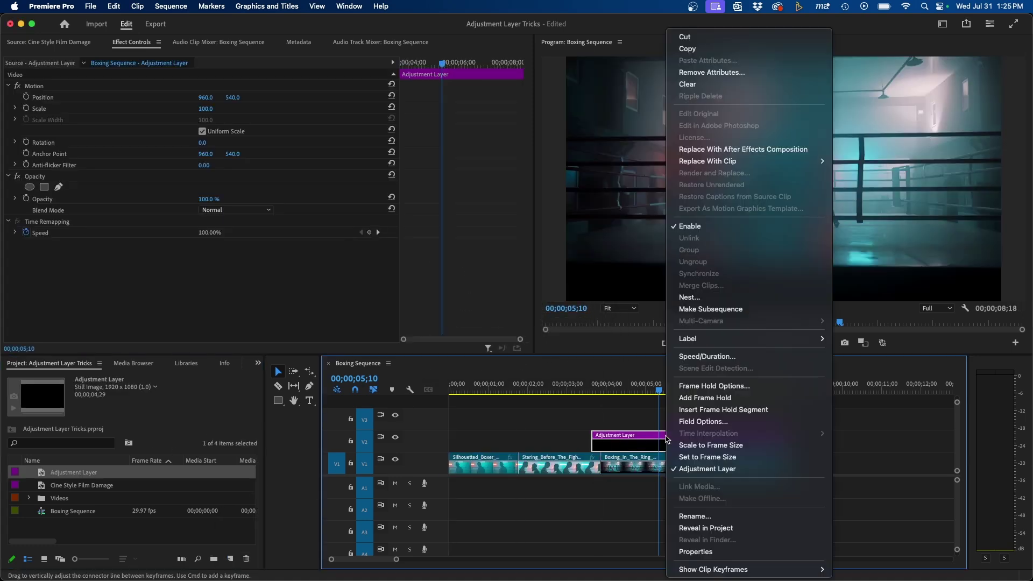
pyautogui.click(688, 356)
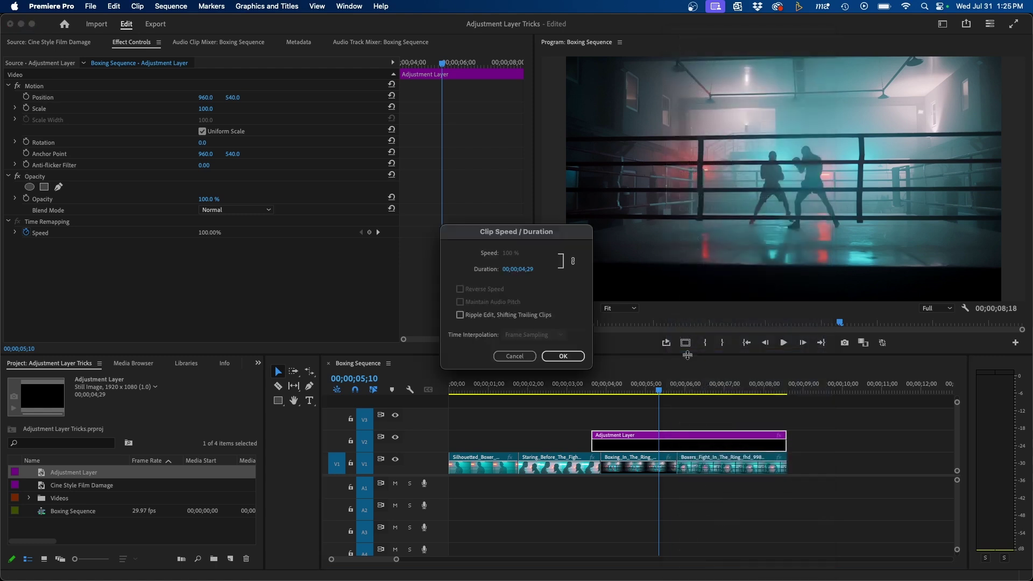
pyautogui.click(512, 270)
pyautogui.click(540, 270)
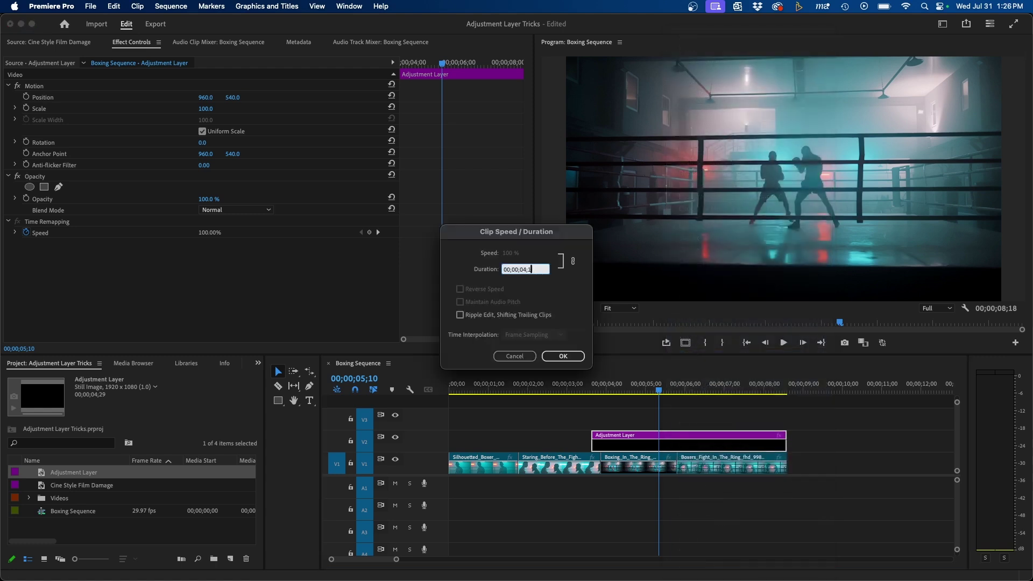
pyautogui.click(563, 357)
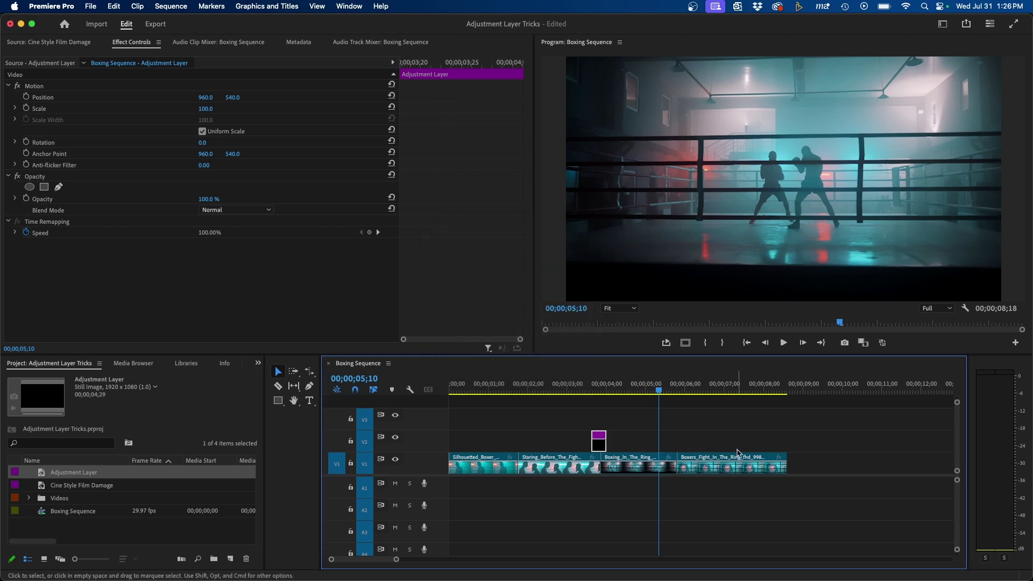
# - Slide the 12-frame layer over the cut and zoom the timeline in, playhead at 00;00;05;24
pyautogui.moveTo(596, 445); pyautogui.dragTo(678, 450)
pyautogui.click(680, 394)
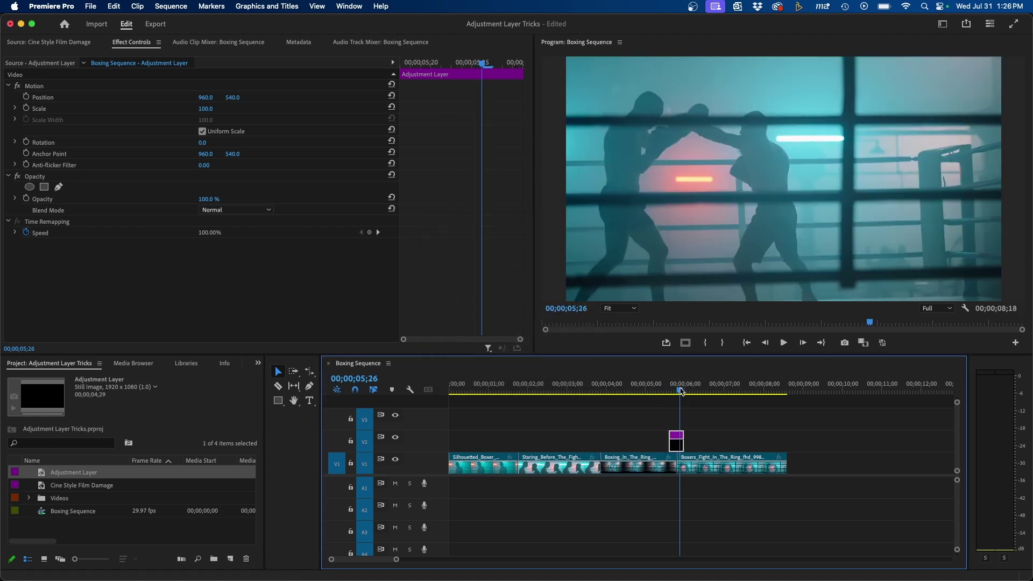
pyautogui.press('=')
pyautogui.press('=')
pyautogui.press('=')
pyautogui.click(681, 391)
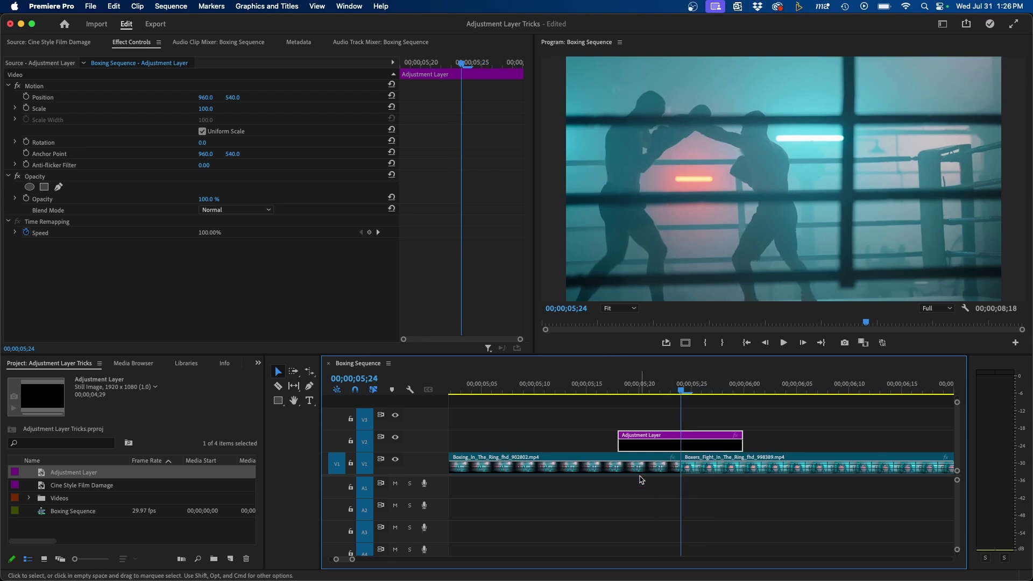
pyautogui.click(258, 364)
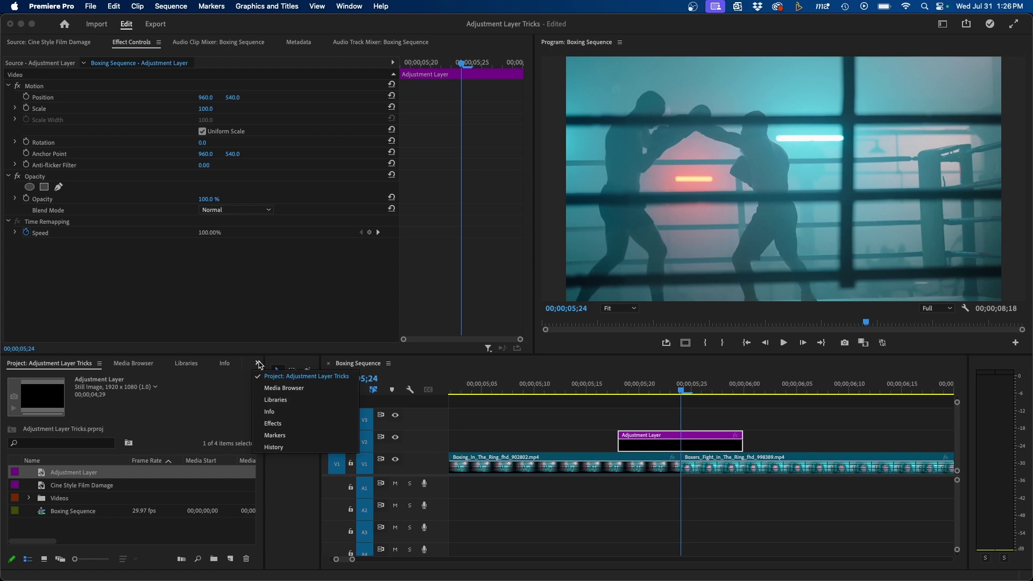
# - Search 'transfo' in Effects and apply Distort > Transform to the adjustment layer
pyautogui.click(273, 423)
pyautogui.click(78, 378)
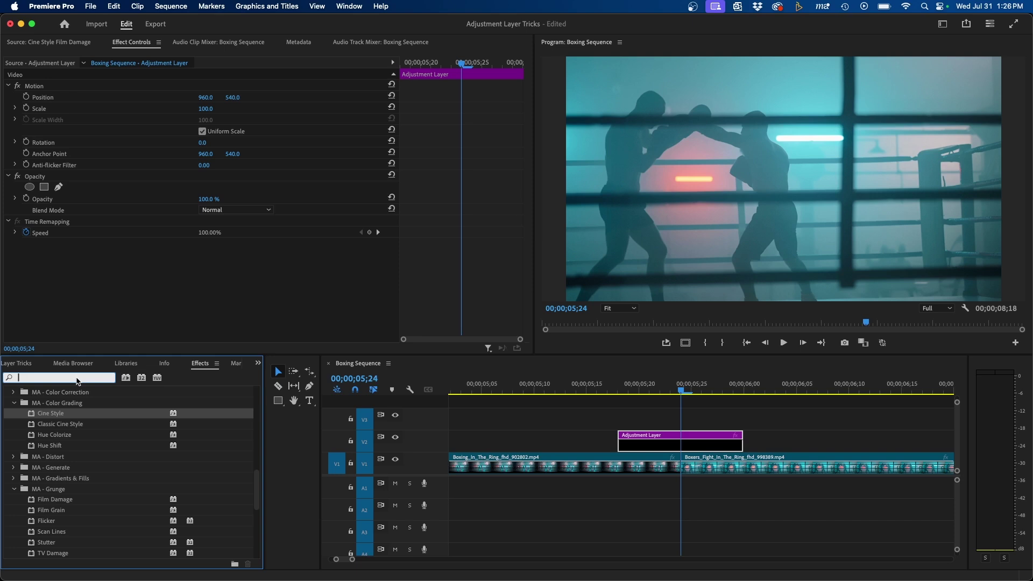
pyautogui.write('tran')
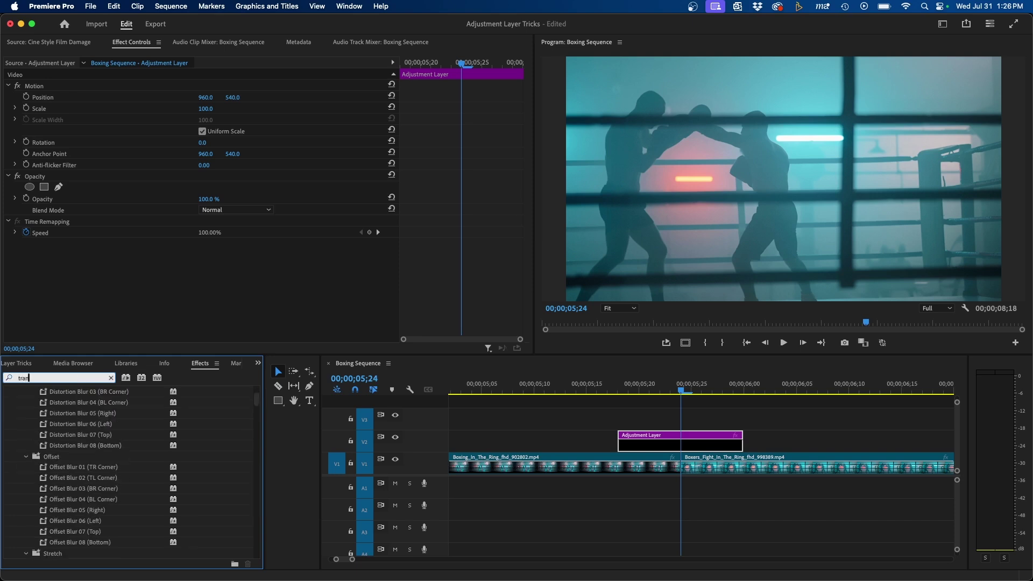
pyautogui.write('sform')
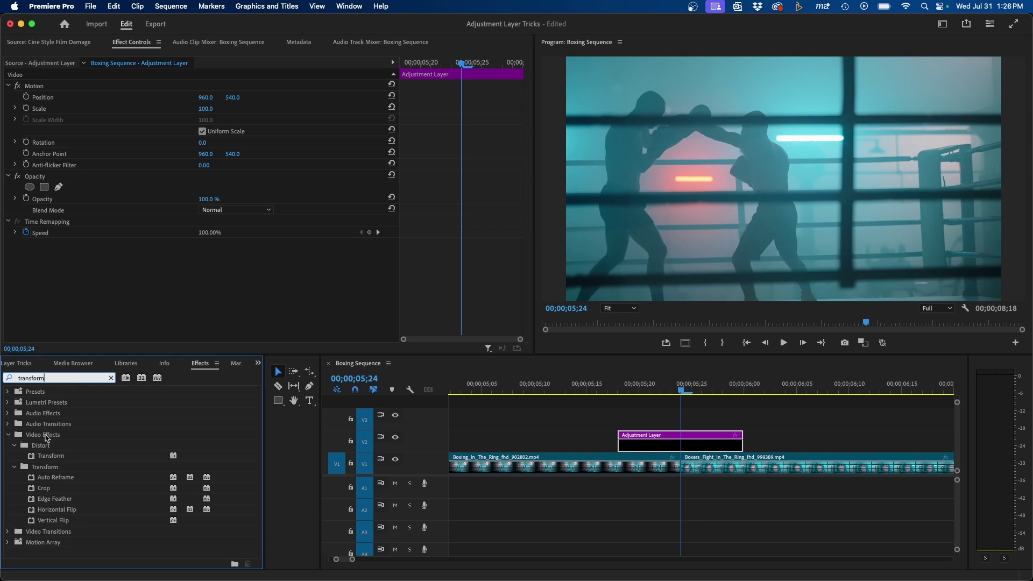
pyautogui.moveTo(43, 459); pyautogui.dragTo(645, 443)
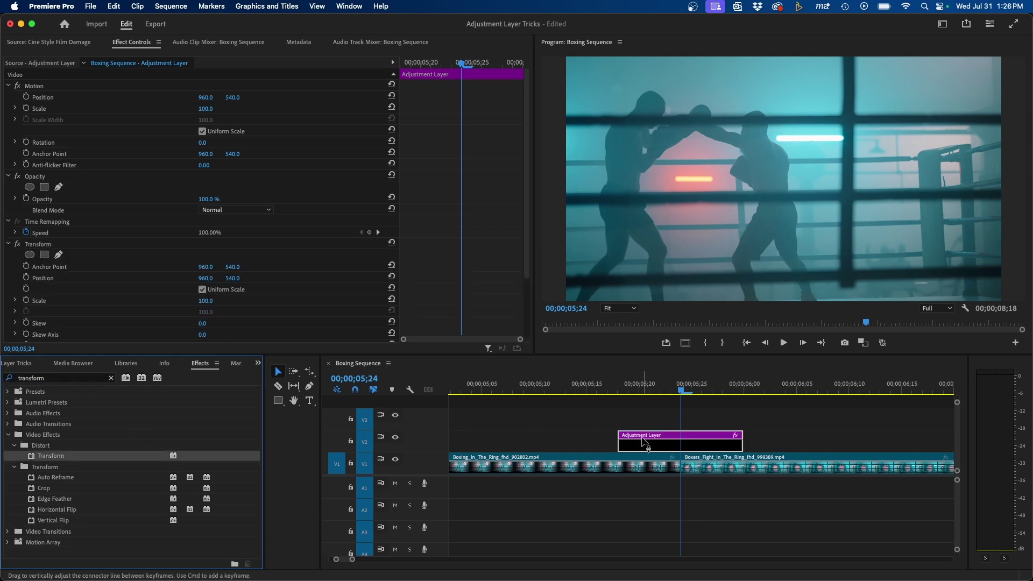
# - Set a starting Transform Scale keyframe of 100.0 at 00;00;05;18
pyautogui.moveTo(642, 386); pyautogui.dragTo(625, 385)
pyautogui.scroll(-3, 443, 212)
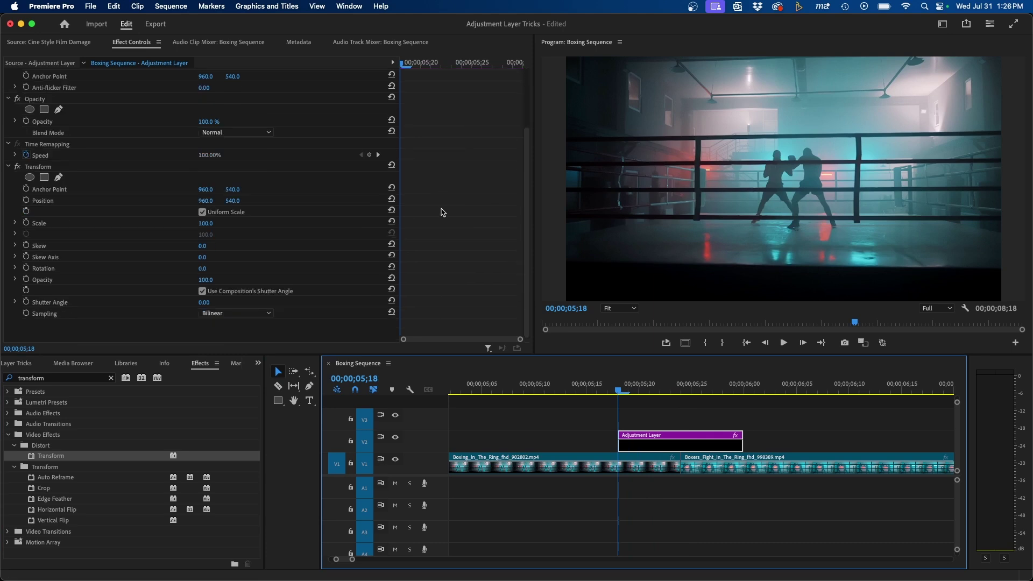
pyautogui.click(26, 223)
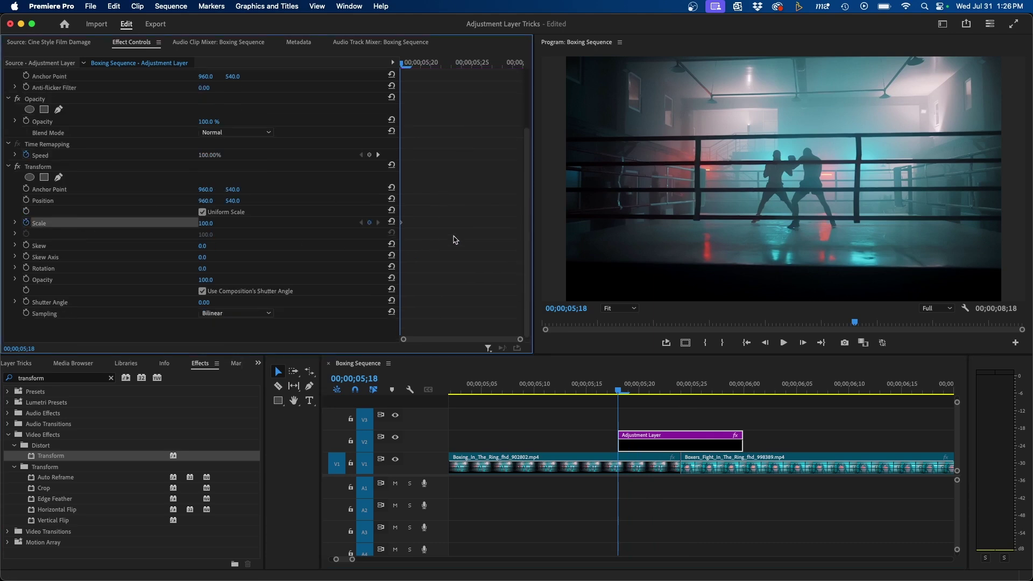
# - Keyframe Scale to 150 at 00;00;05;21 and add a Position keyframe at 960, 540 there
pyautogui.press('Right')
pyautogui.press('Right')
pyautogui.press('Right')
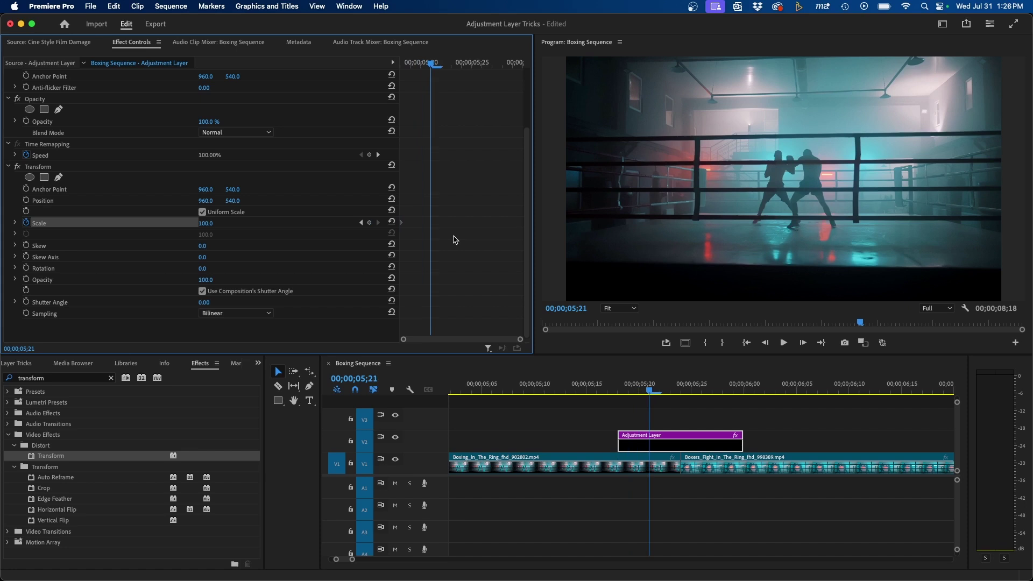
pyautogui.click(205, 223)
pyautogui.write('150')
pyautogui.press('Return')
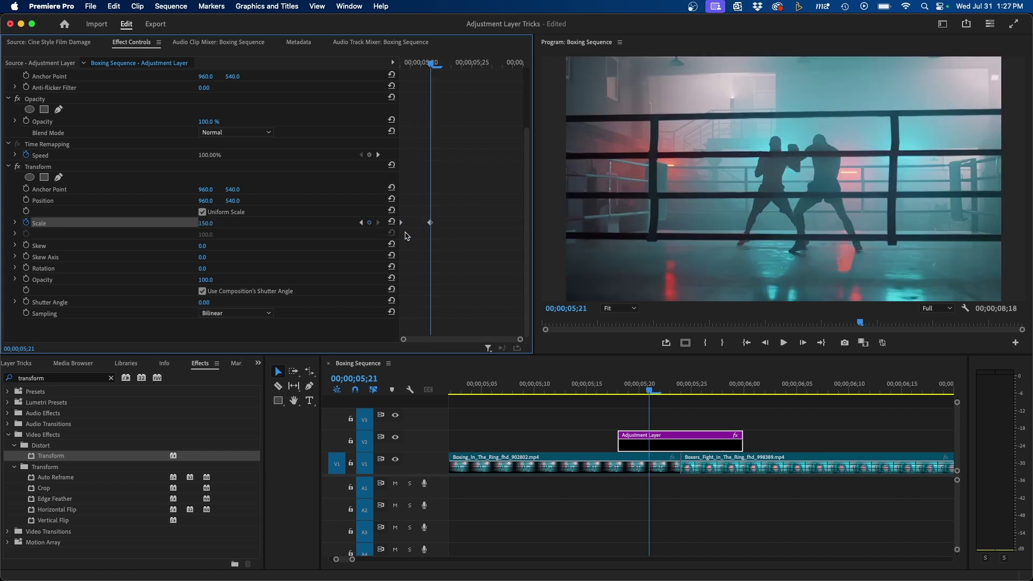
pyautogui.click(26, 200)
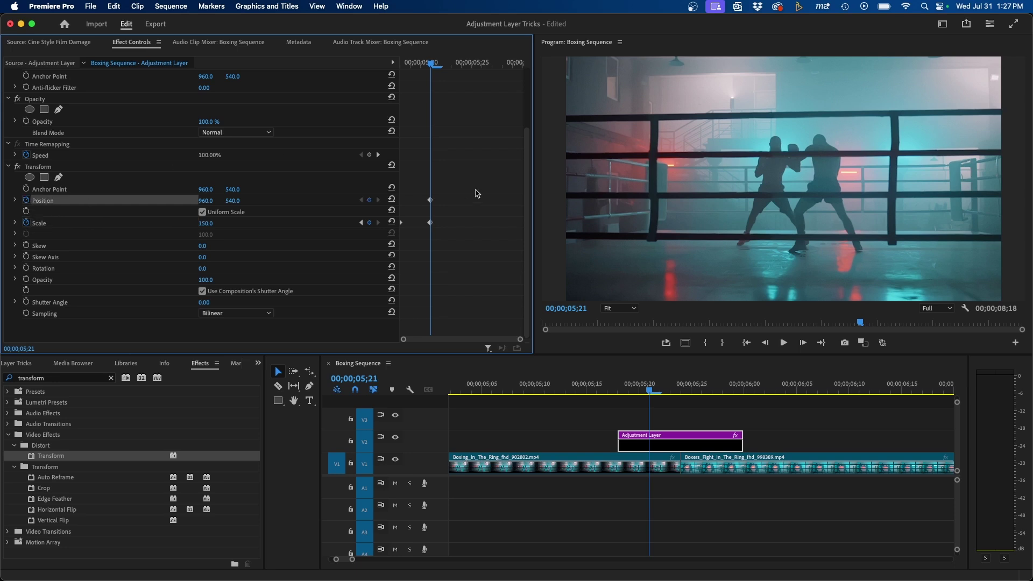
pyautogui.press('Right')
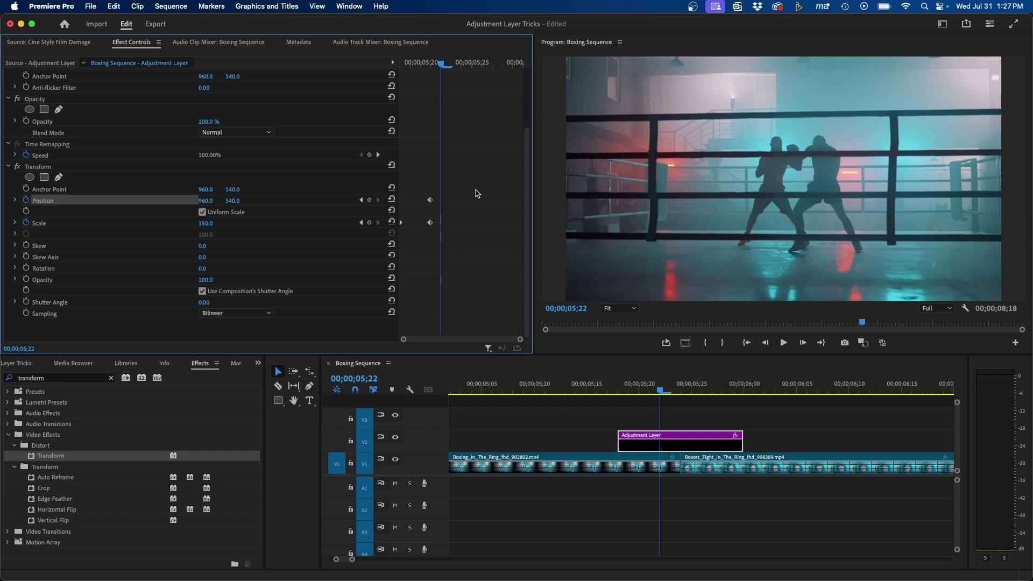
# - Jitter Position frame by frame: X to 670, then 1052, 752 on the next frame
pyautogui.click(206, 200)
pyautogui.write('854')
pyautogui.press('Return')
pyautogui.moveTo(206, 201); pyautogui.dragTo(106, 200)
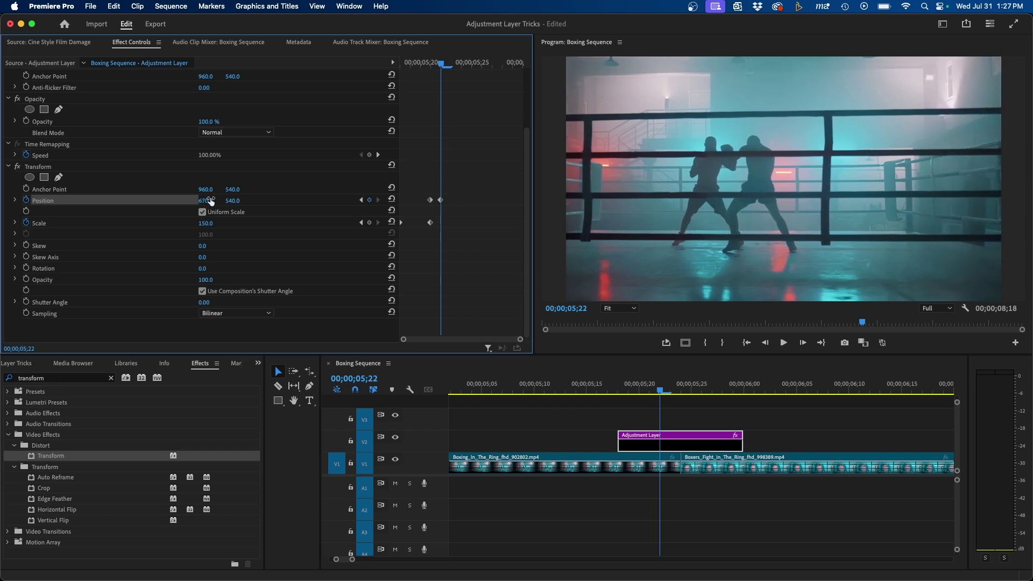
pyautogui.press('Right')
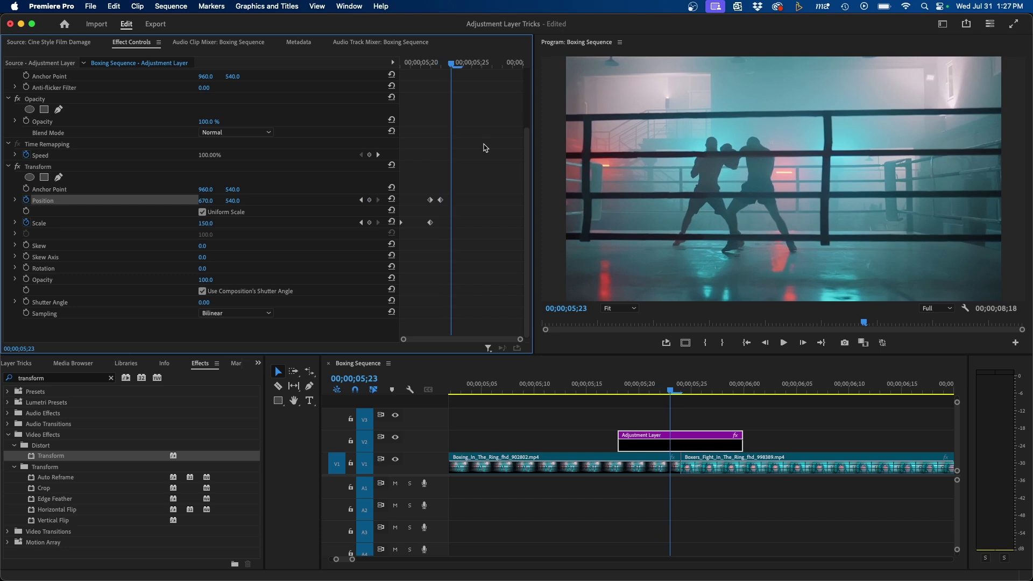
pyautogui.moveTo(233, 200); pyautogui.dragTo(346, 200)
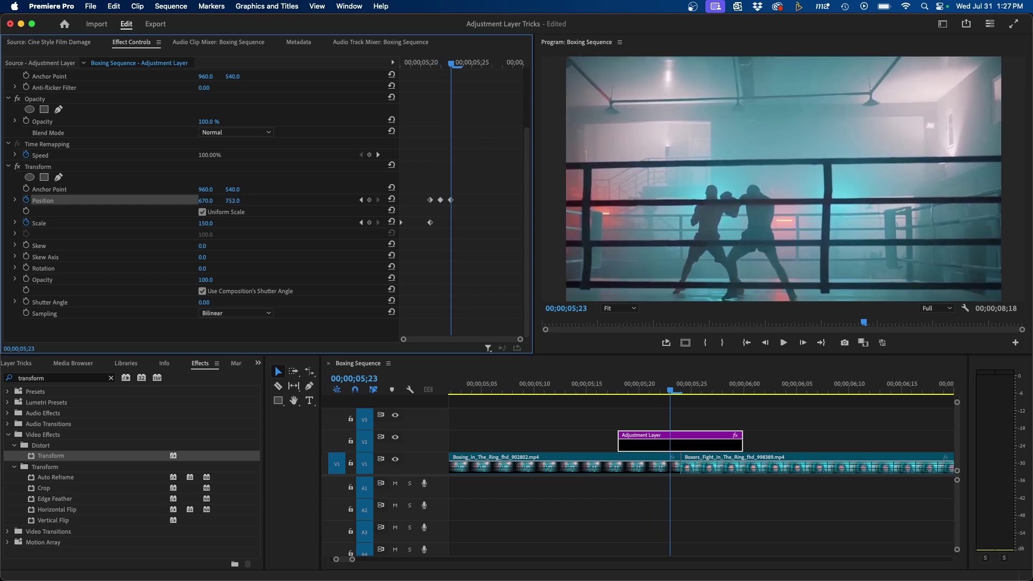
pyautogui.moveTo(206, 200); pyautogui.dragTo(412, 200)
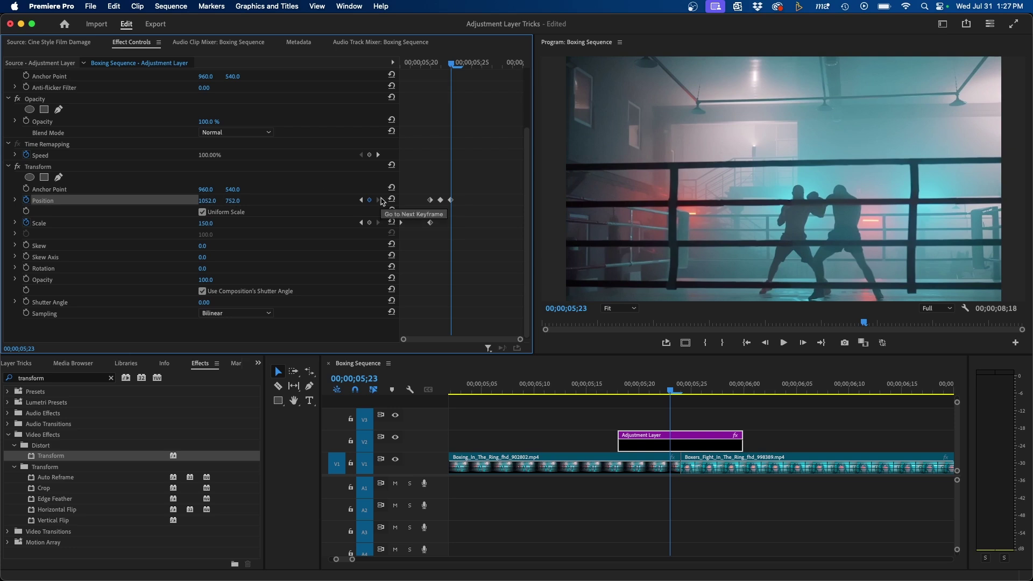
# - Nudge Y up to 468, then reset Position to 960, 540 with a 150 Scale keyframe at 05;25
pyautogui.press('Right')
pyautogui.moveTo(232, 203); pyautogui.dragTo(79, 203)
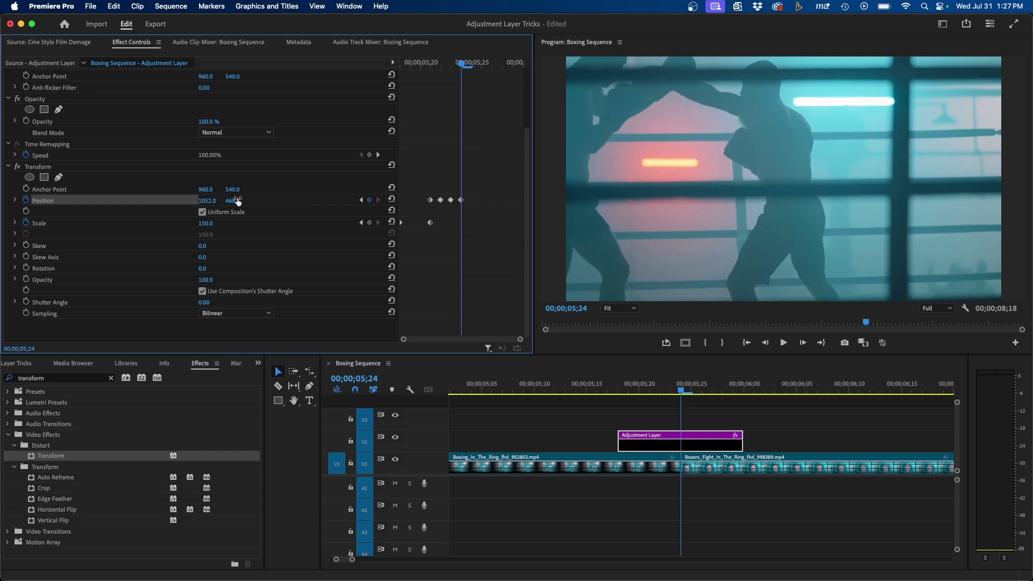
pyautogui.press('Right')
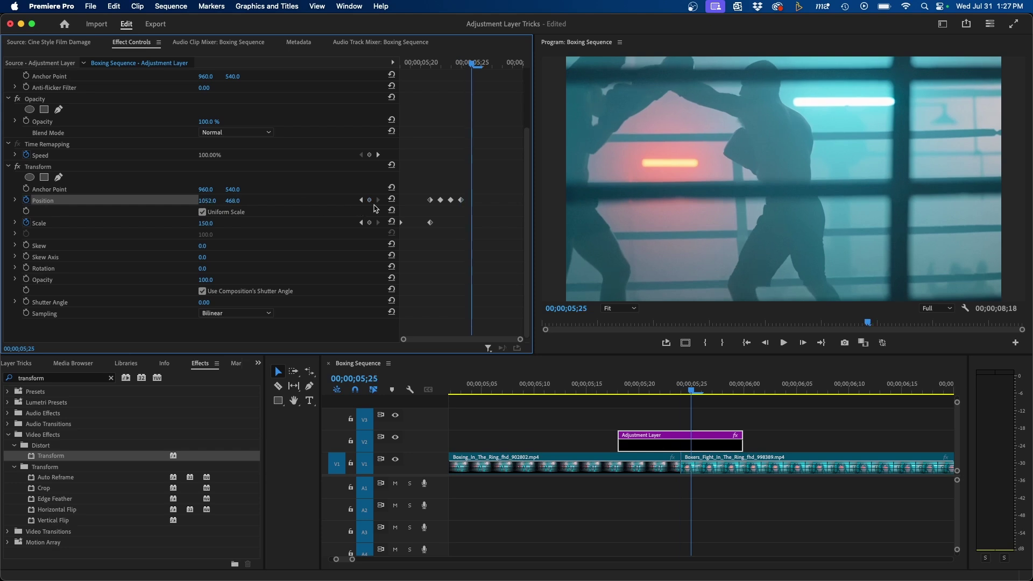
pyautogui.click(392, 201)
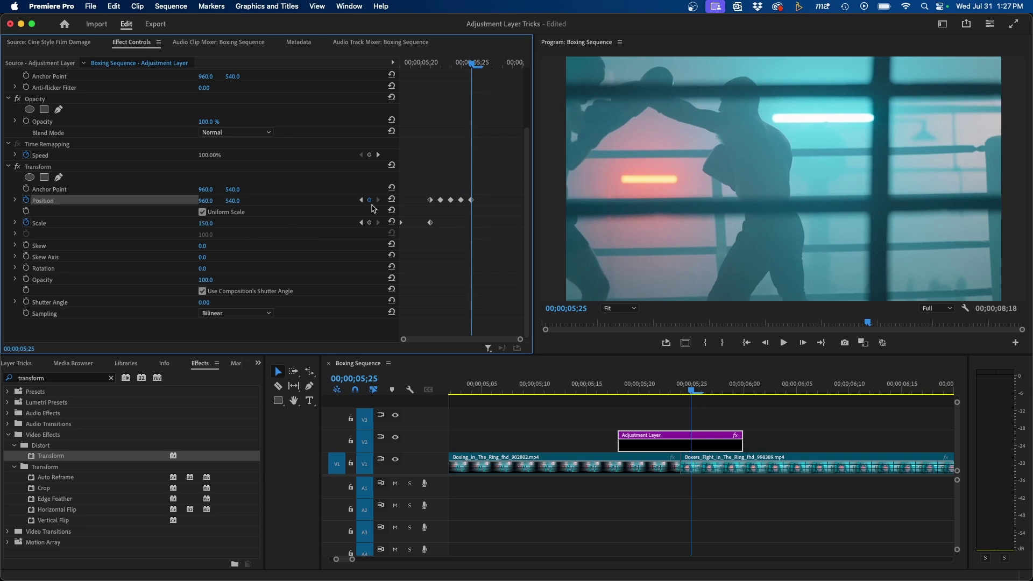
pyautogui.click(370, 223)
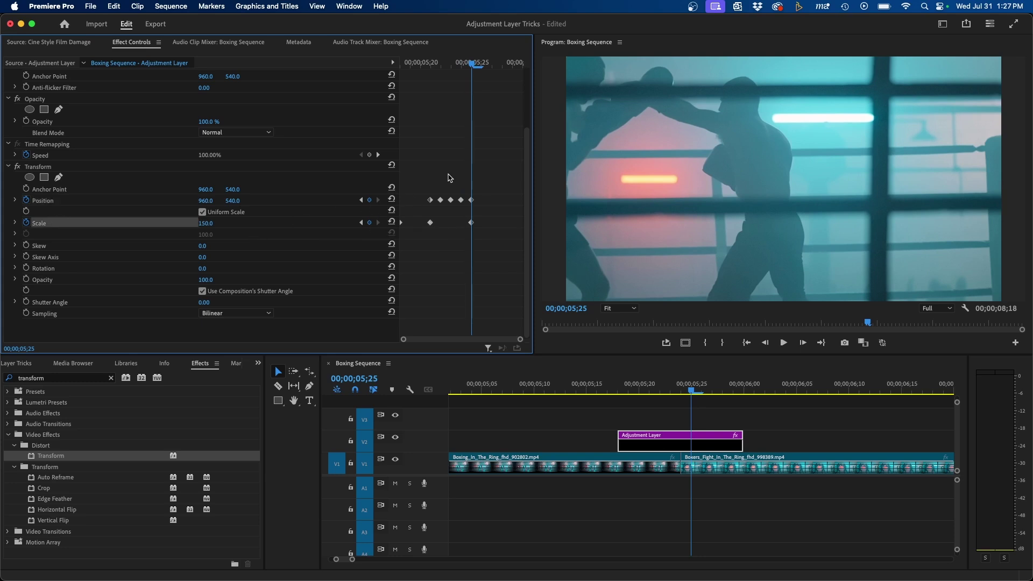
pyautogui.press('Right')
pyautogui.press('Right')
pyautogui.press('Right')
pyautogui.press('Right')
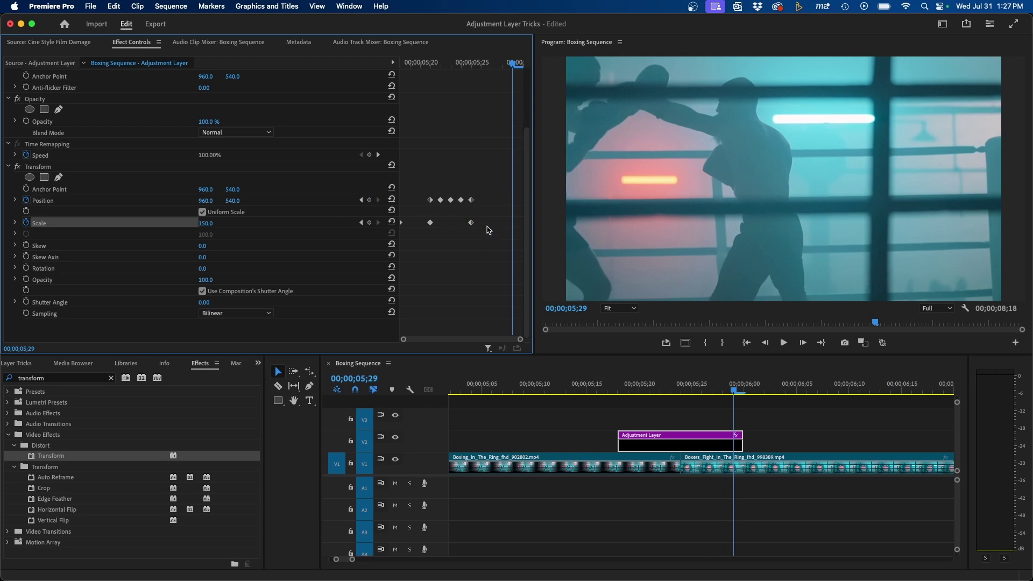
# - Add a 100.0 Scale keyframe at 00;00;05;29 and play back the shake from the layer's start
pyautogui.click(392, 222)
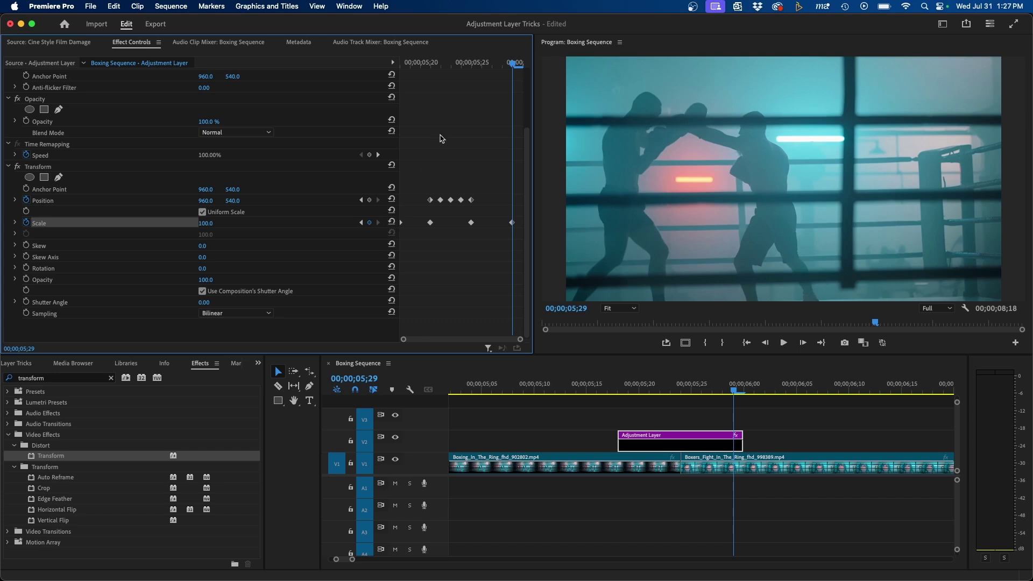
pyautogui.moveTo(468, 63); pyautogui.dragTo(393, 61)
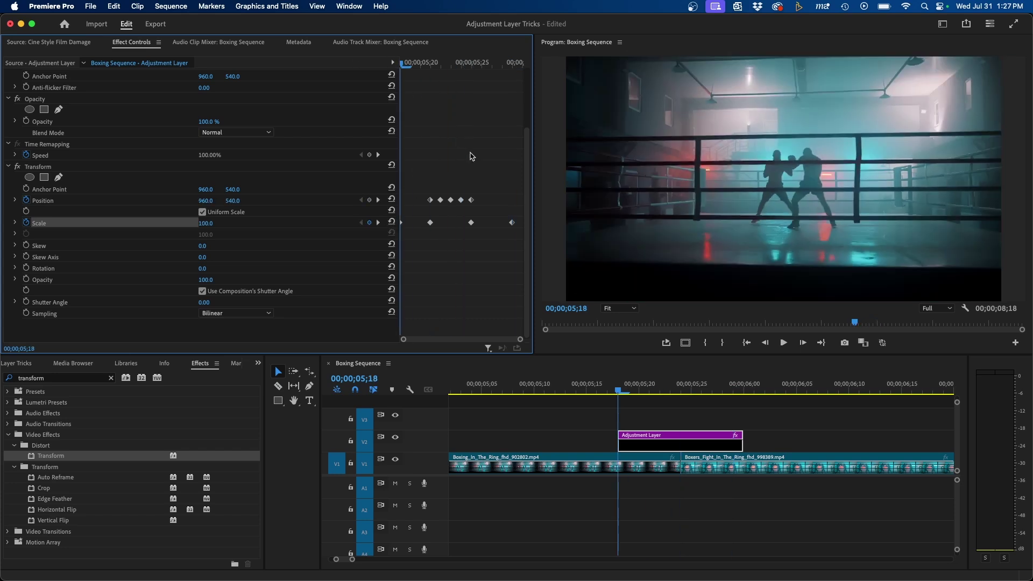
pyautogui.press('space')
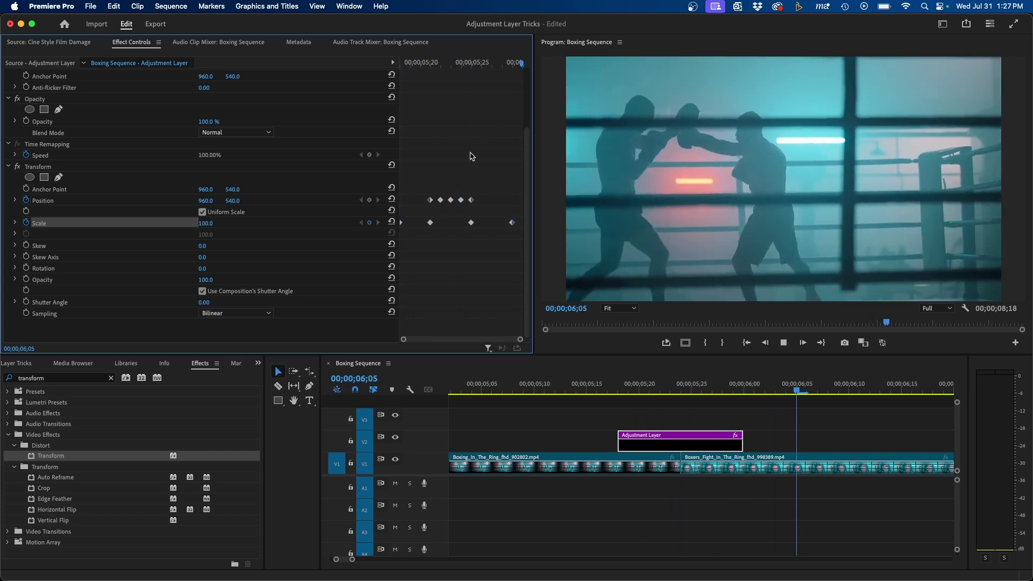
pyautogui.moveTo(691, 386)
pyautogui.mouseDown()
pyautogui.moveTo(669, 386)
pyautogui.moveTo(691, 386)
pyautogui.mouseUp()
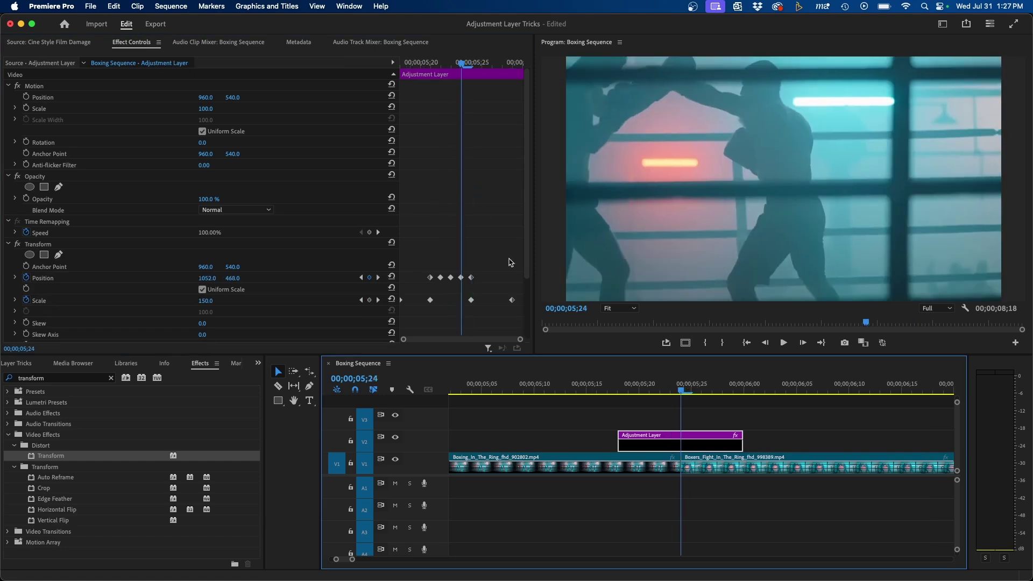
# - Untick Use Composition's Shutter Angle in Transform and set Shutter Angle to 360
pyautogui.scroll(-3, 511, 262)
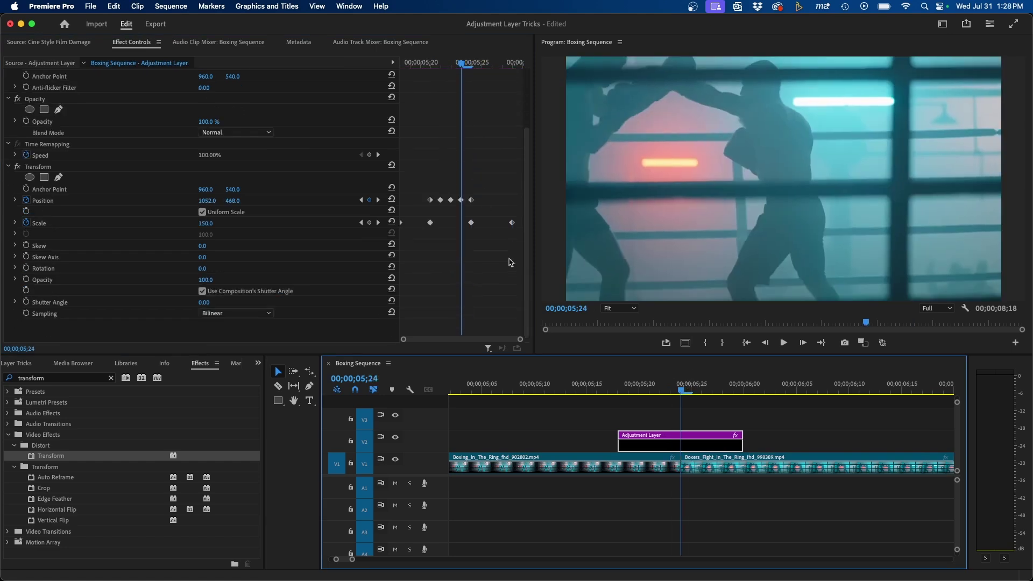
pyautogui.click(202, 291)
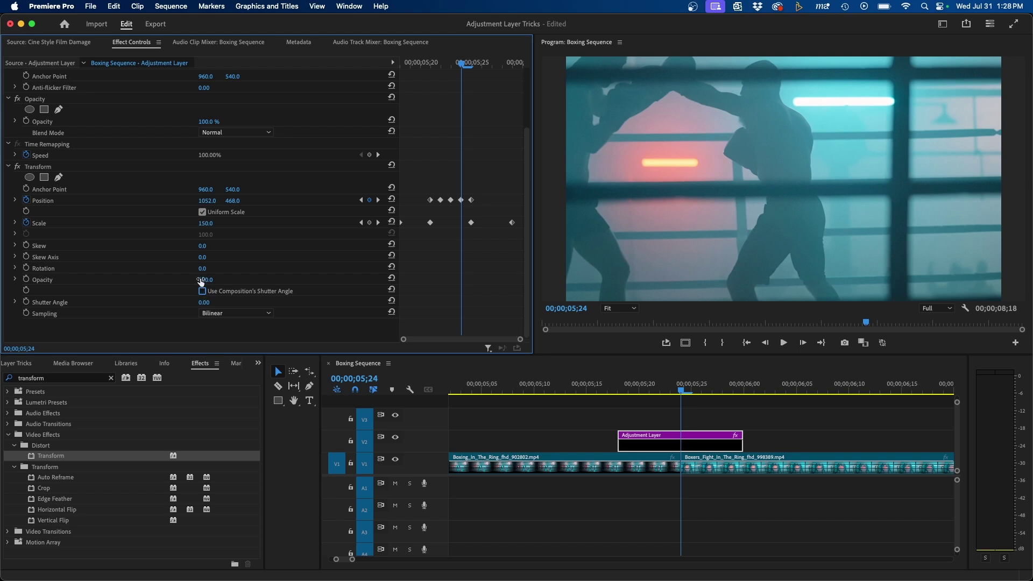
pyautogui.click(202, 292)
pyautogui.moveTo(205, 303); pyautogui.dragTo(213, 303)
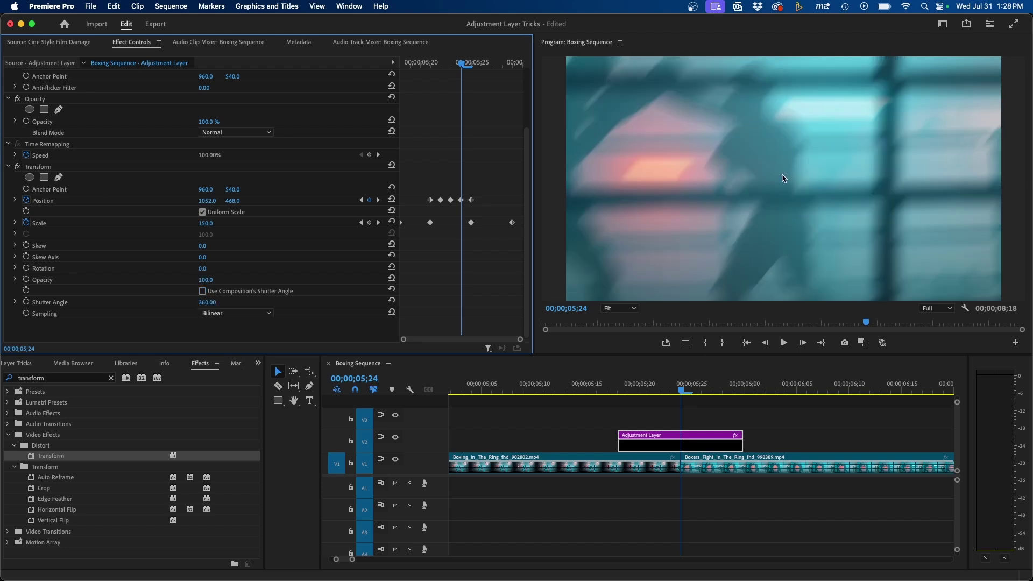
pyautogui.moveTo(673, 390); pyautogui.dragTo(545, 392)
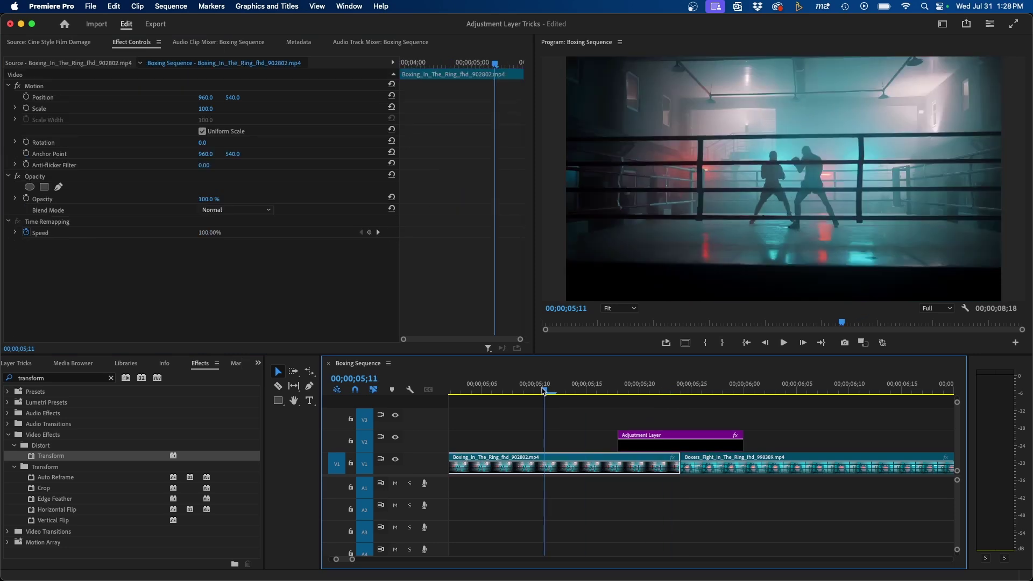
# - Play back the blurred shake, then zoom the timeline out to show the whole Boxing Sequence
pyautogui.press('space')
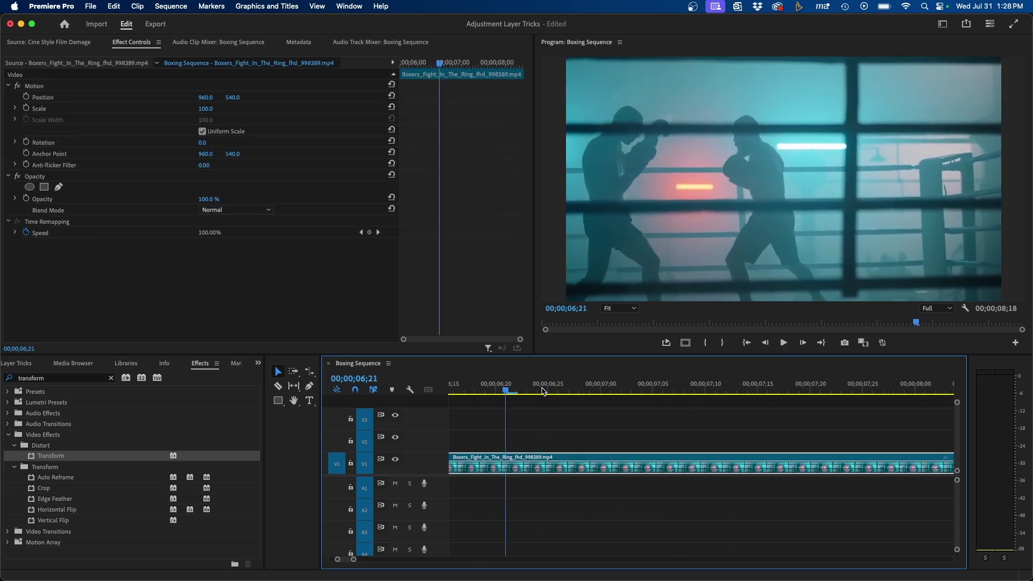
pyautogui.hscroll(-5, 544, 391)
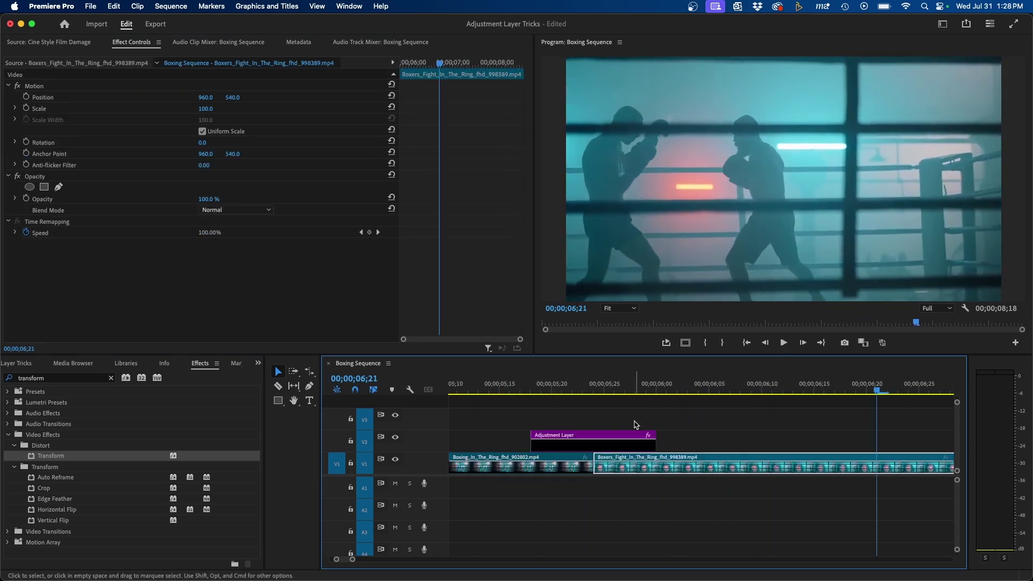
pyautogui.click(601, 435)
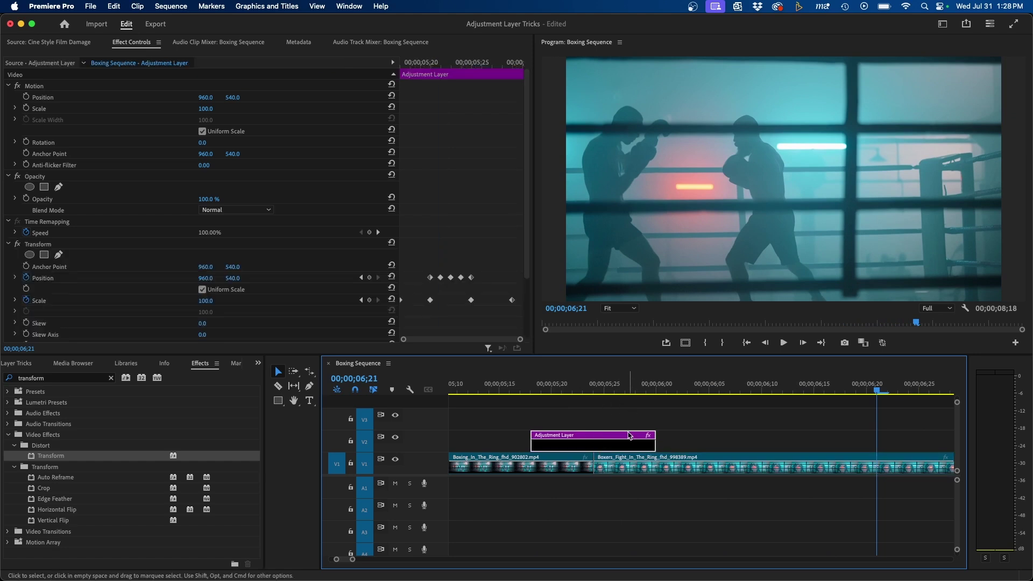
pyautogui.click(599, 386)
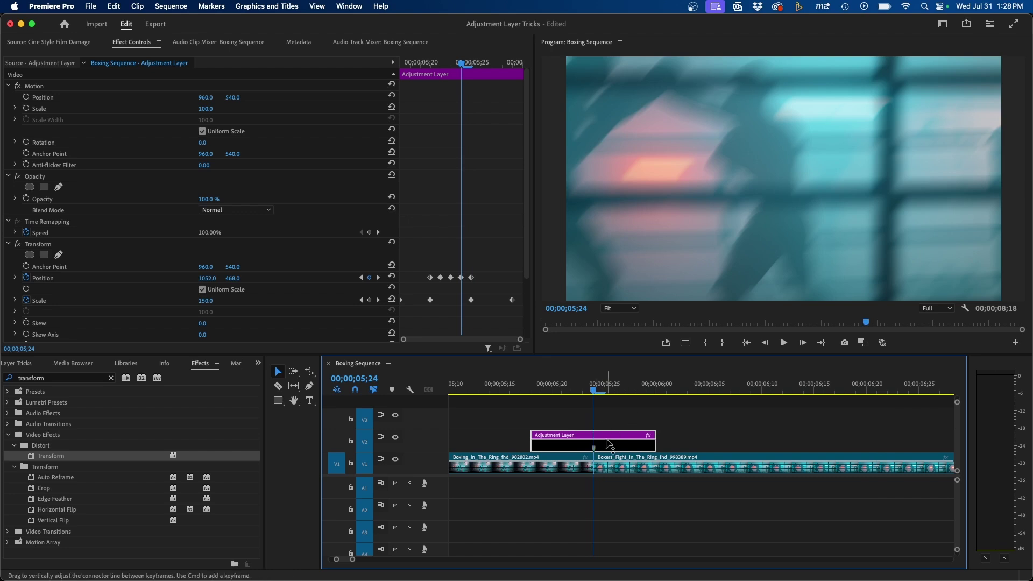
pyautogui.press('-')
pyautogui.press('-')
pyautogui.press('-')
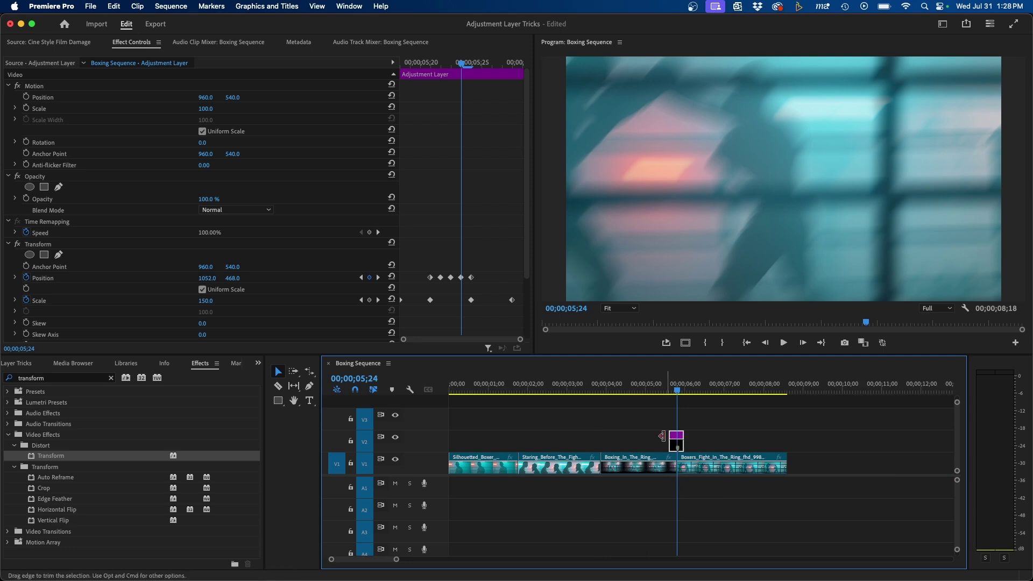
pyautogui.keyDown('super'); pyautogui.click(678, 450); pyautogui.keyUp('super')
# - Option-drag a copy of the shake layer onto an earlier cut and play from 00;00;01;10
pyautogui.moveTo(677, 450); pyautogui.dragTo(518, 448)
pyautogui.click(502, 389)
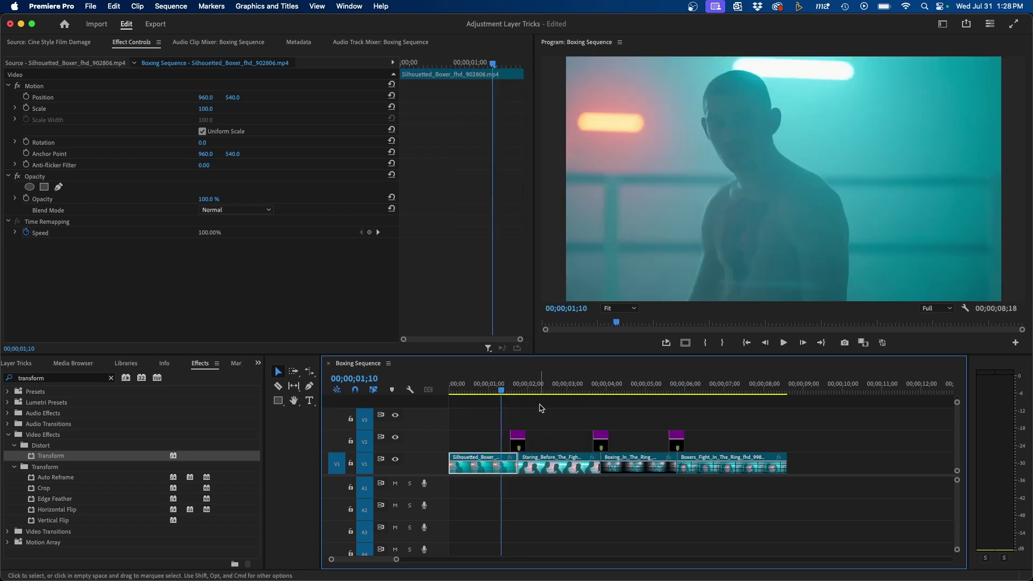
pyautogui.press('space')
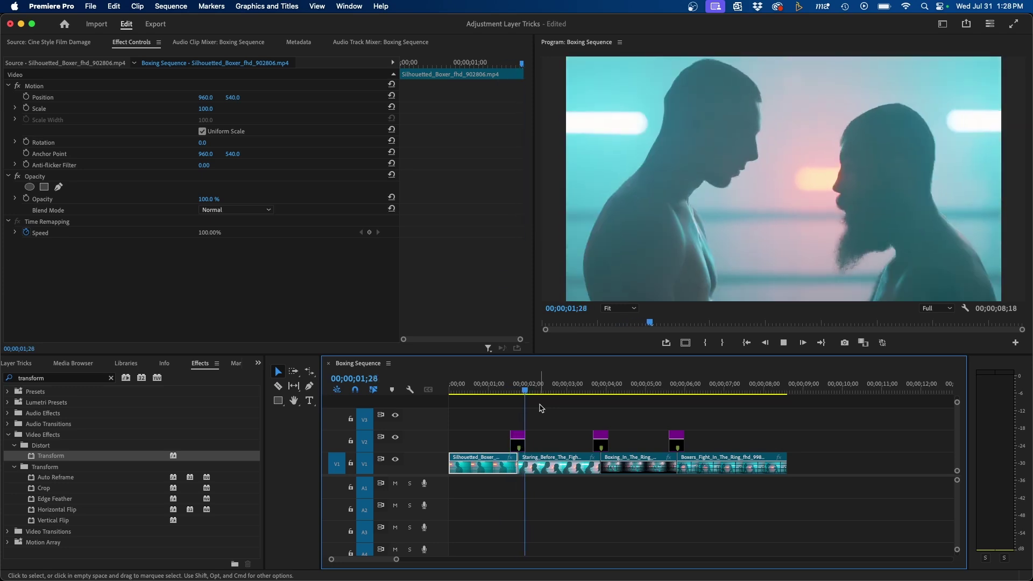